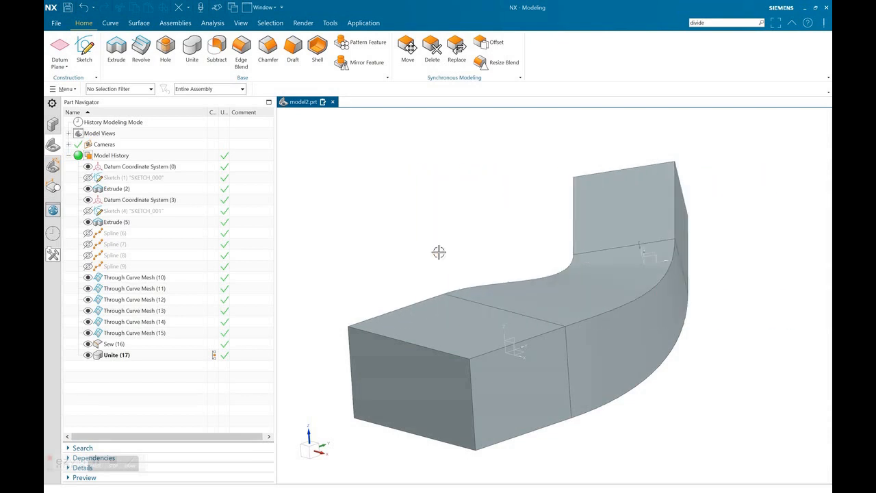
{"action": "middle_click_drag", "start_coordinate": [480, 251], "coordinate": [446, 242]}
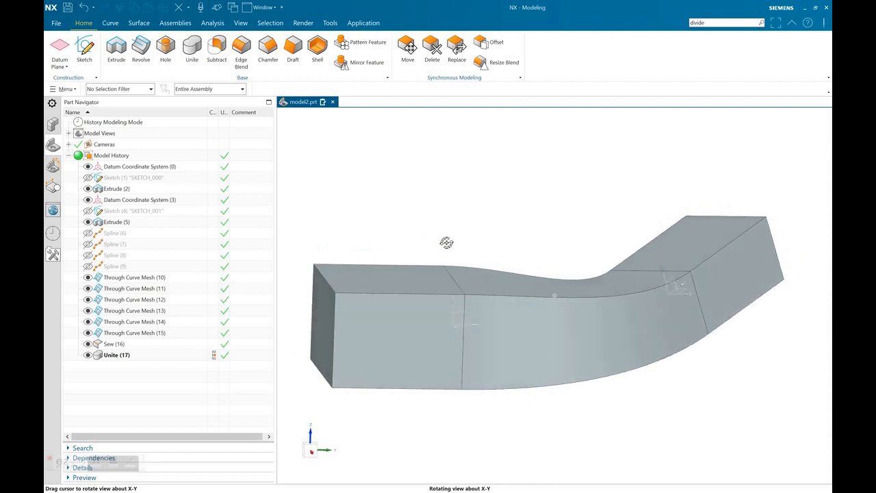
{"action": "middle_click_drag", "start_coordinate": [446, 242], "coordinate": [446, 241]}
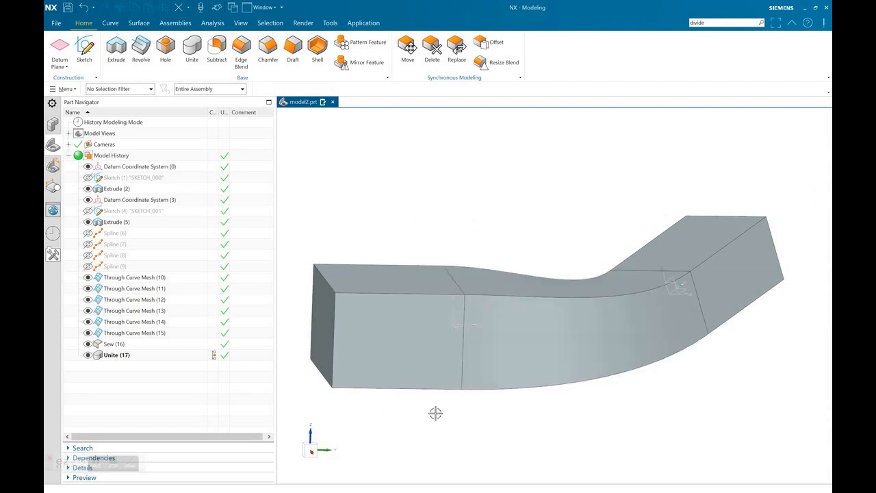
{"action": "middle_click_drag", "start_coordinate": [540, 417], "coordinate": [561, 389]}
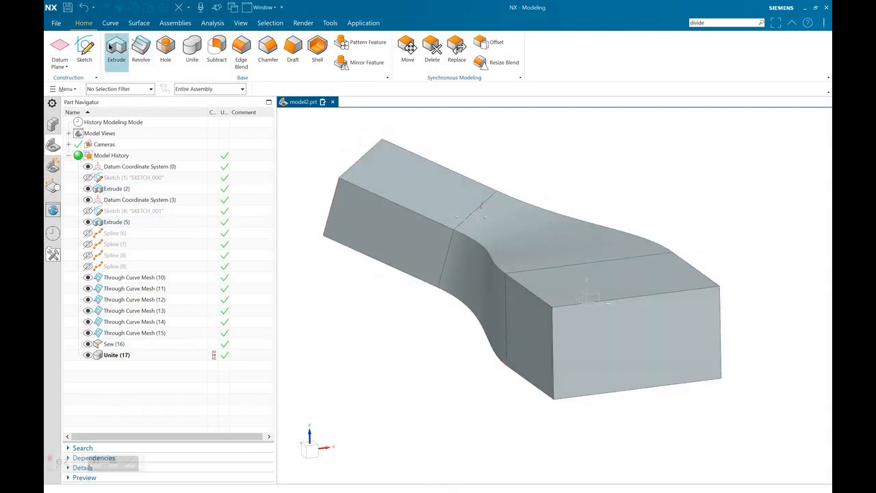
{"action": "left_click", "coordinate": [62, 45]}
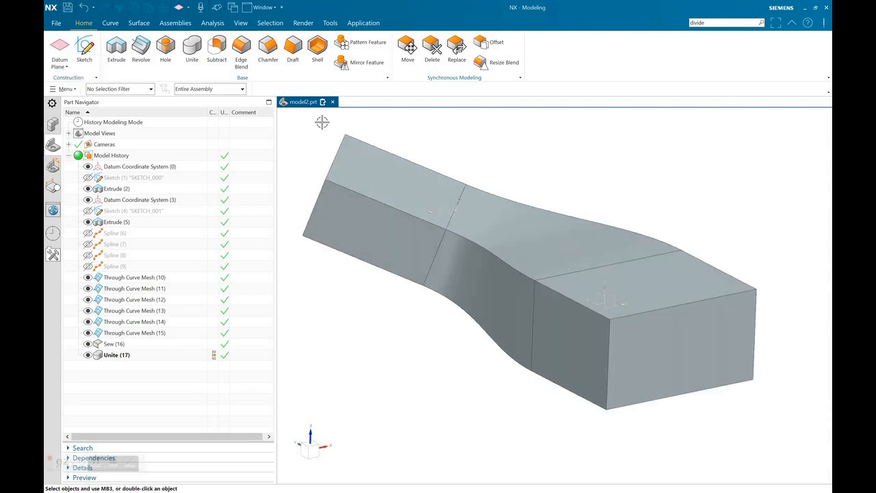
{"action": "left_click", "coordinate": [137, 89]}
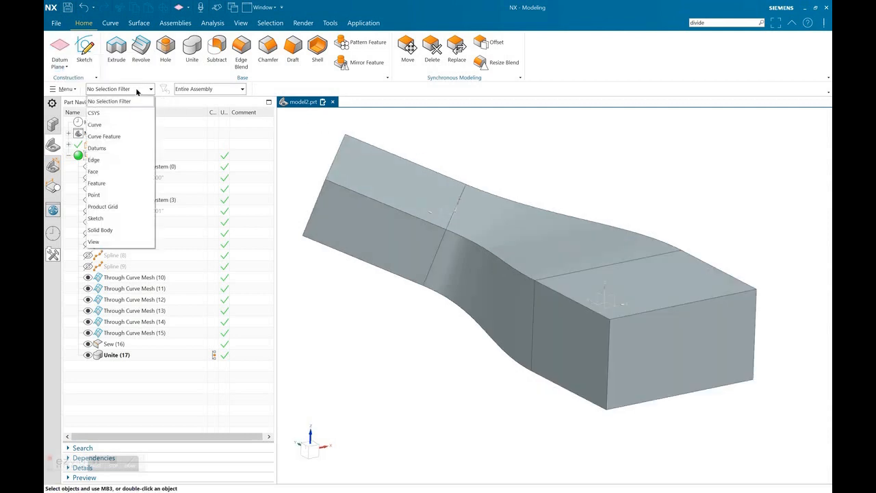
{"action": "left_click", "coordinate": [108, 177]}
{"action": "left_click", "coordinate": [385, 249]}
{"action": "left_click", "coordinate": [489, 294]}
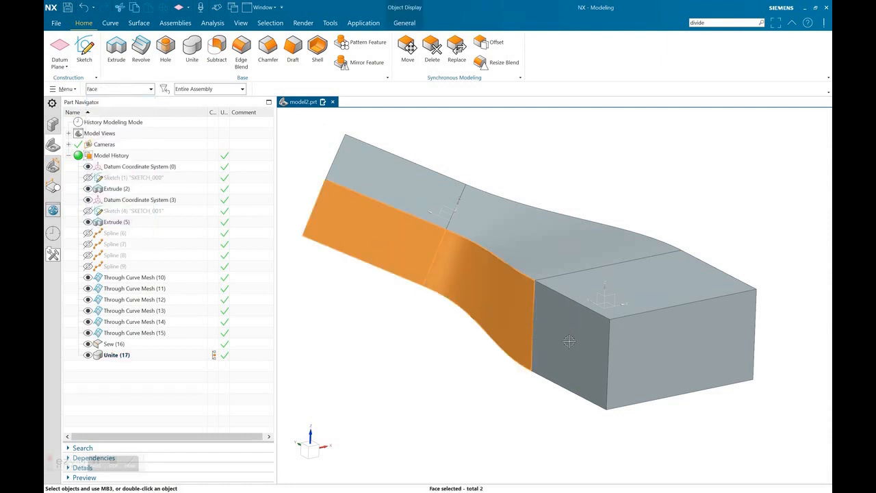
{"action": "left_click", "coordinate": [569, 341]}
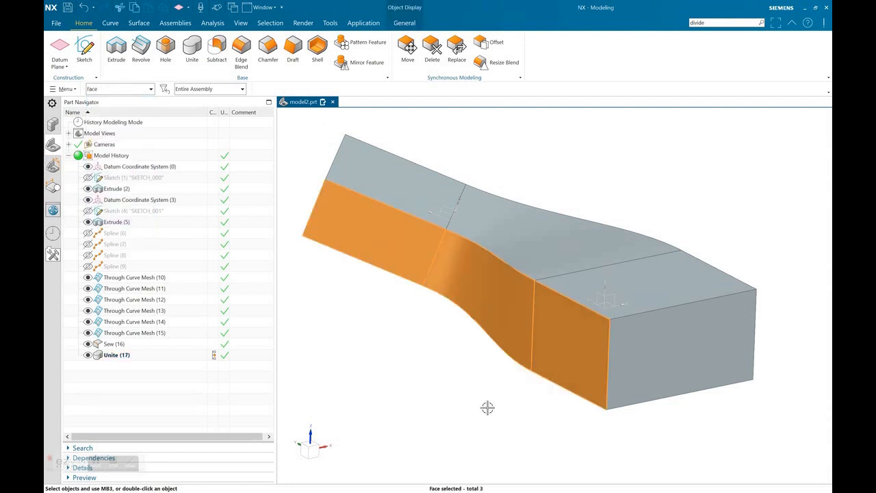
{"action": "key", "text": "Escape"}
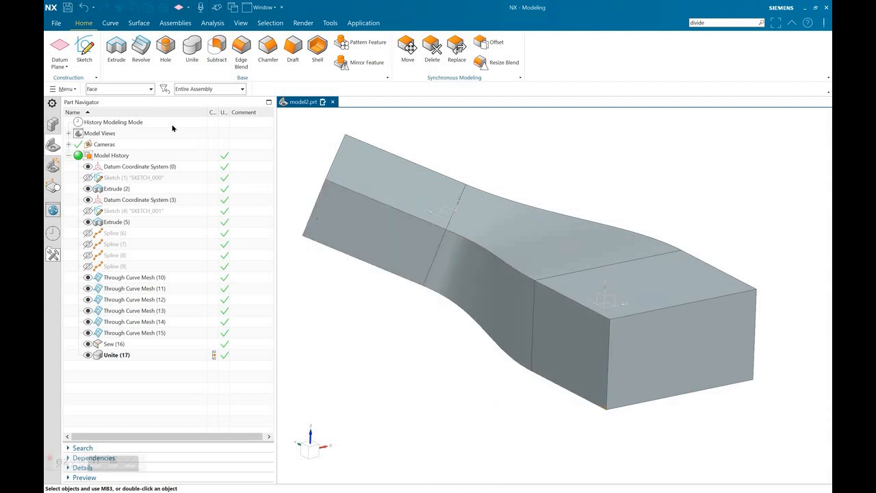
{"action": "left_click", "coordinate": [120, 89]}
{"action": "left_click", "coordinate": [119, 100]}
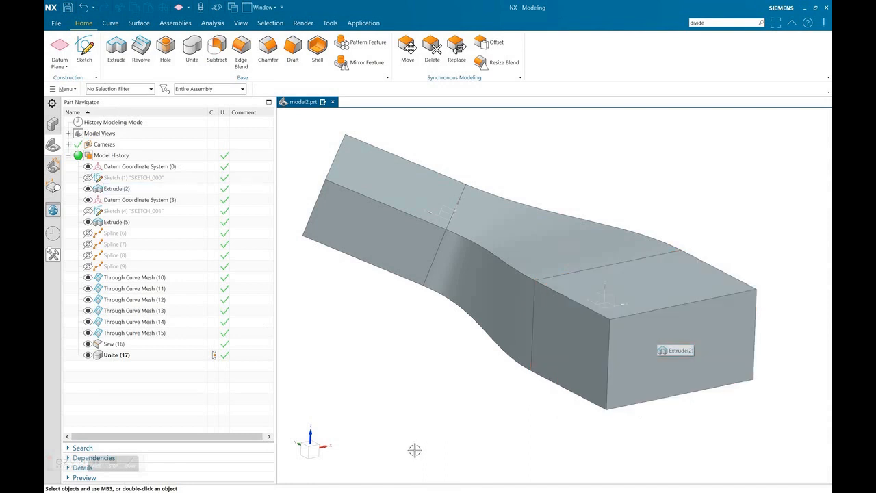
Create a Bisector datum plane midway between the top and bottom faces of the Extrude (2) block.
{"action": "left_click", "coordinate": [62, 39]}
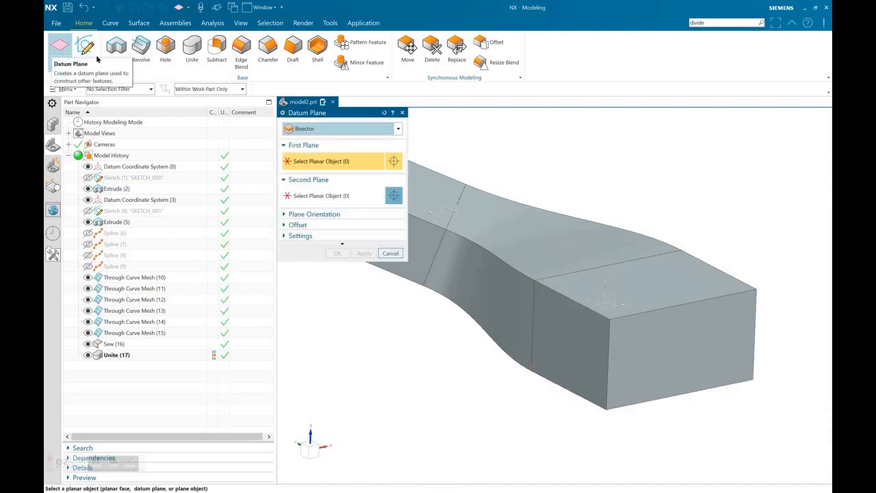
{"action": "left_click", "coordinate": [304, 128]}
{"action": "left_click", "coordinate": [313, 177]}
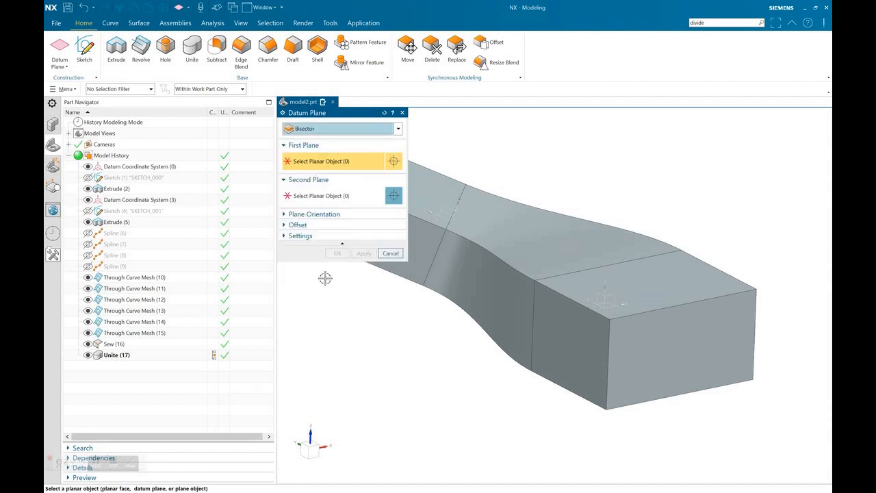
{"action": "left_click", "coordinate": [619, 290]}
{"action": "middle_click_drag", "start_coordinate": [586, 336], "coordinate": [674, 293]}
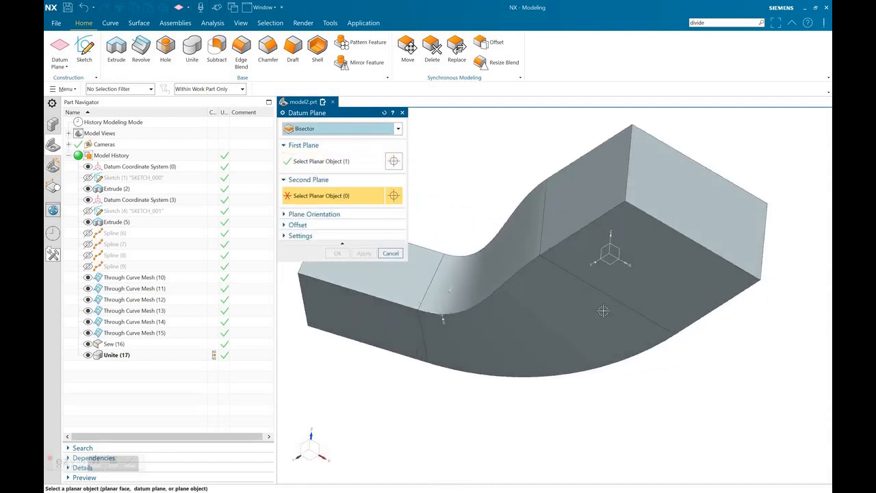
{"action": "left_click", "coordinate": [676, 291]}
{"action": "middle_click_drag", "start_coordinate": [539, 371], "coordinate": [530, 417]}
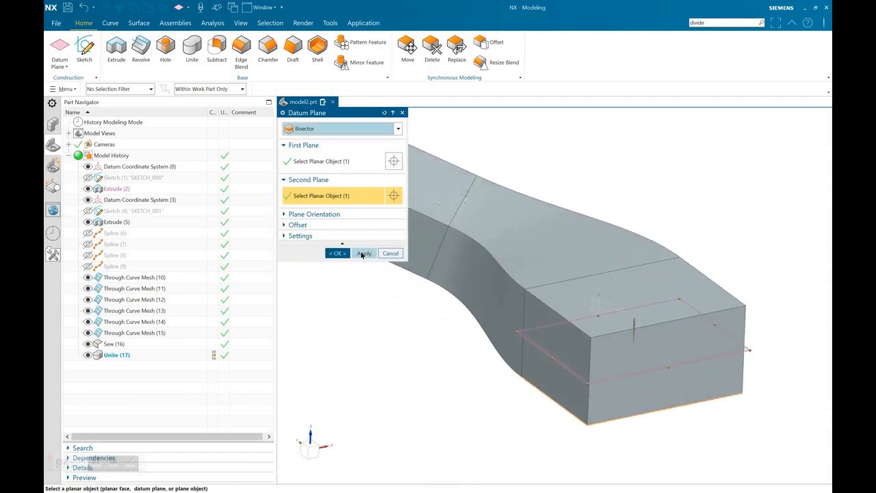
{"action": "left_click", "coordinate": [362, 253]}
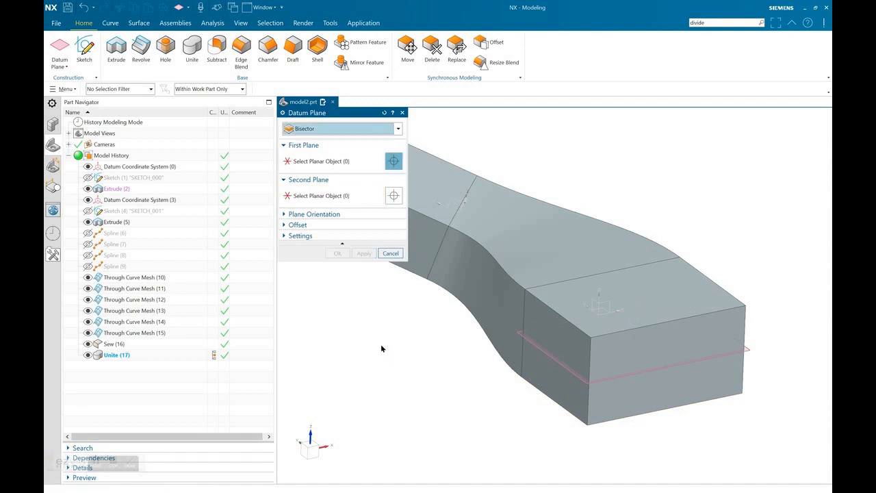
Create a second Bisector datum plane midway between the top and bottom faces of the Extrude (5) block.
{"action": "middle_click_drag", "start_coordinate": [368, 349], "coordinate": [505, 363], "text": "shift"}
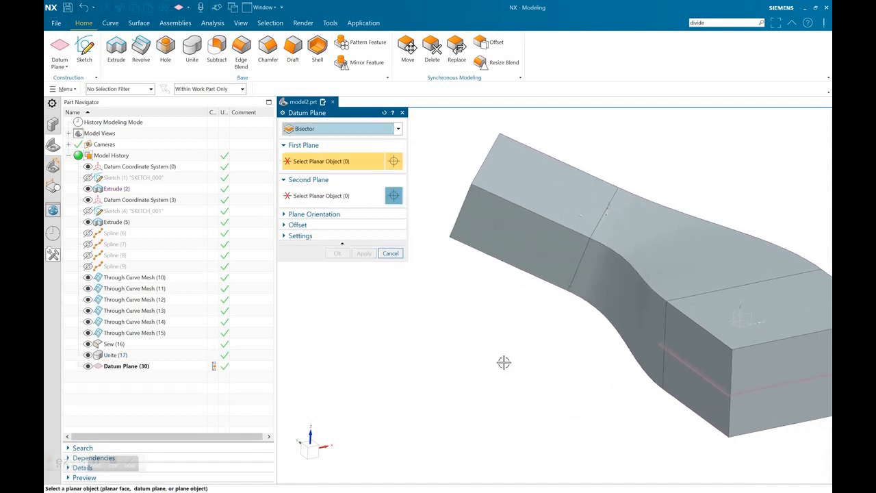
{"action": "left_click", "coordinate": [507, 201]}
{"action": "middle_click_drag", "start_coordinate": [499, 232], "coordinate": [476, 293]}
{"action": "left_click", "coordinate": [475, 292]}
{"action": "left_click", "coordinate": [337, 253]}
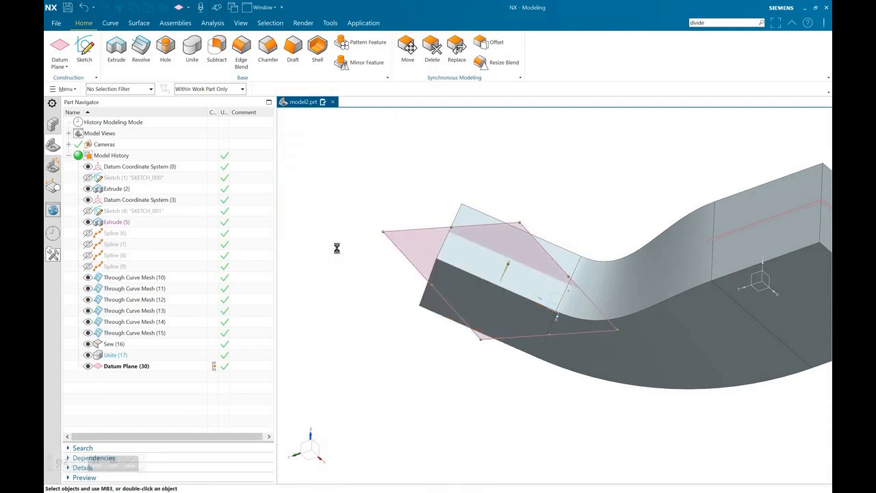
Divide the two opposite side faces of the Extrude (2) block with its bisector datum plane, using Divide Face.
{"action": "middle_click_drag", "start_coordinate": [432, 325], "coordinate": [555, 132]}
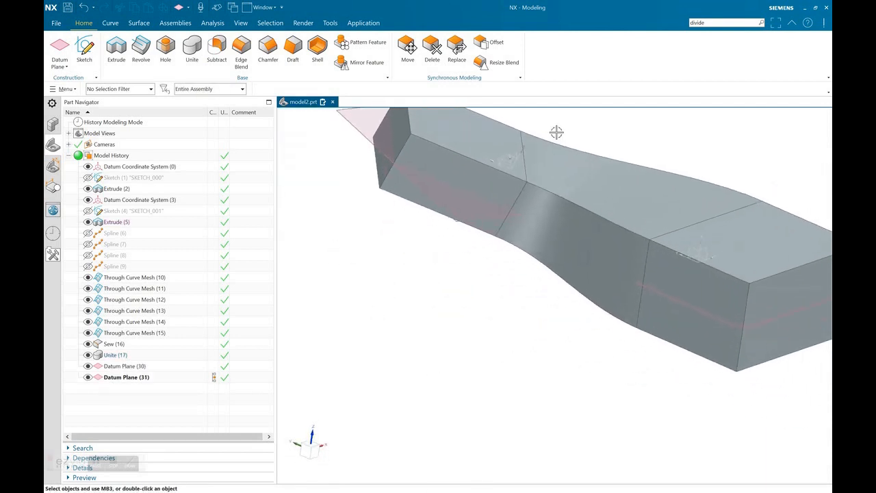
{"action": "left_click", "coordinate": [723, 22]}
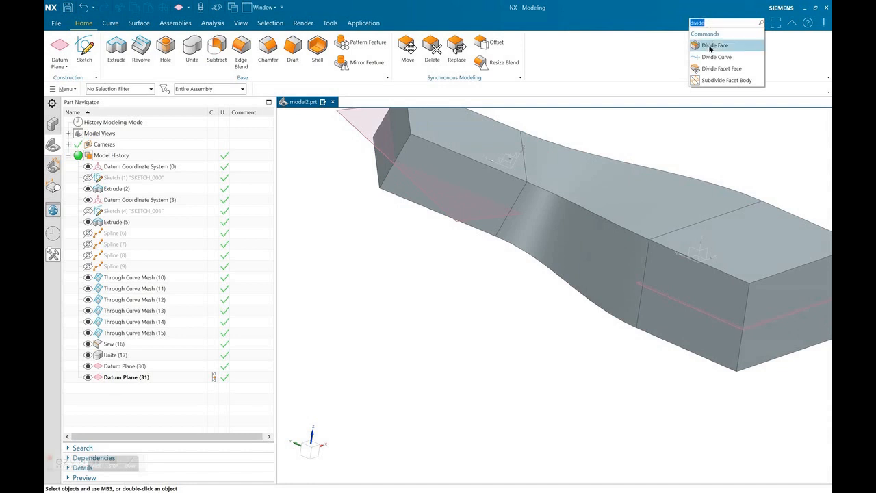
{"action": "left_click", "coordinate": [712, 45]}
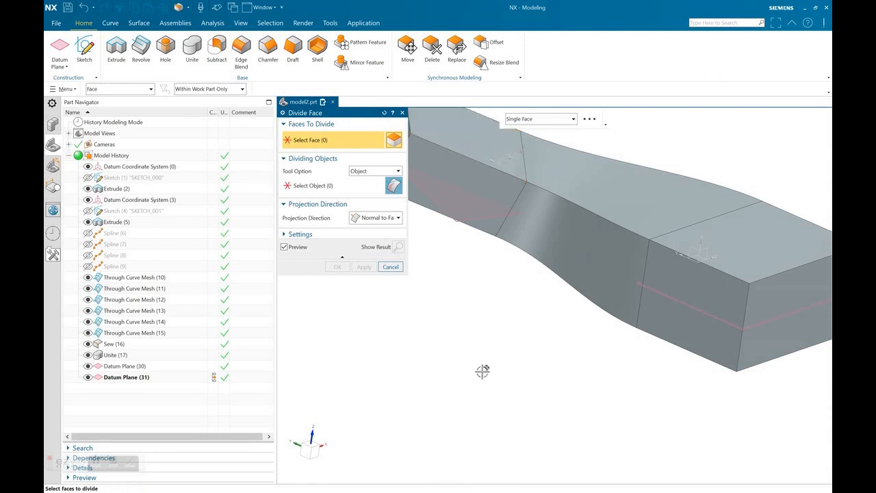
{"action": "middle_click_drag", "start_coordinate": [534, 358], "coordinate": [426, 344], "text": "shift"}
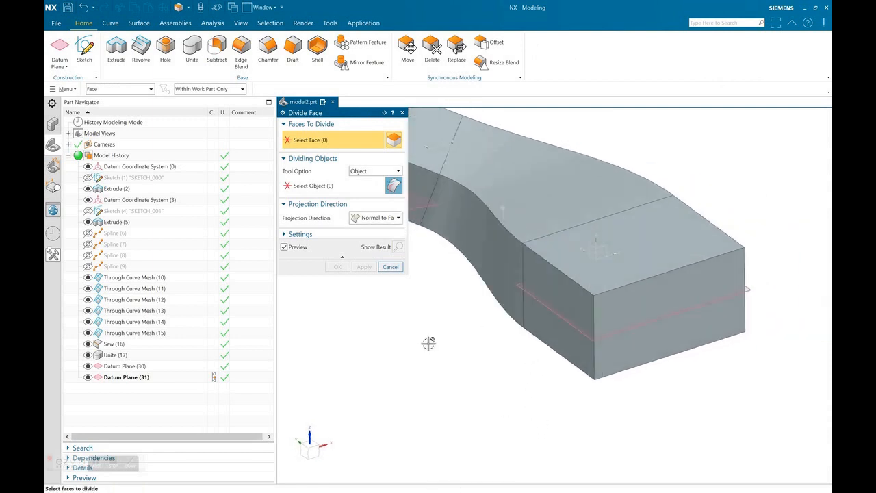
{"action": "left_click", "coordinate": [555, 295]}
{"action": "middle_click_drag", "start_coordinate": [494, 345], "coordinate": [465, 342]}
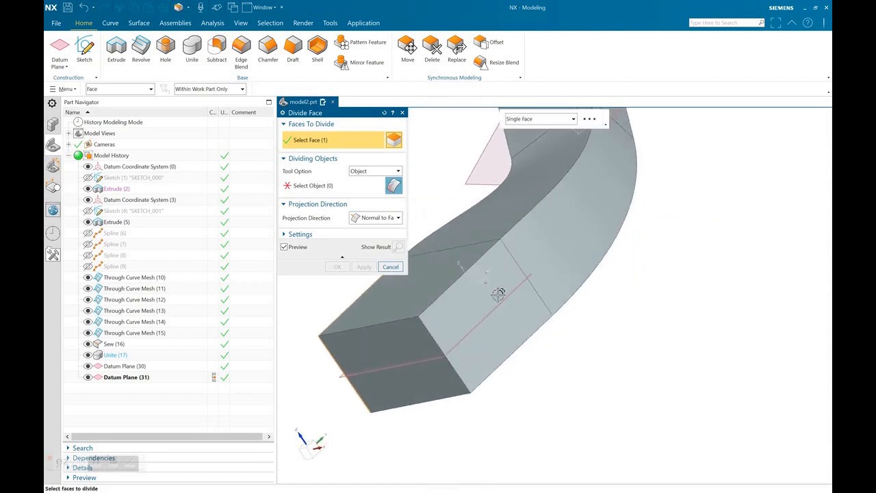
{"action": "left_click", "coordinate": [497, 281]}
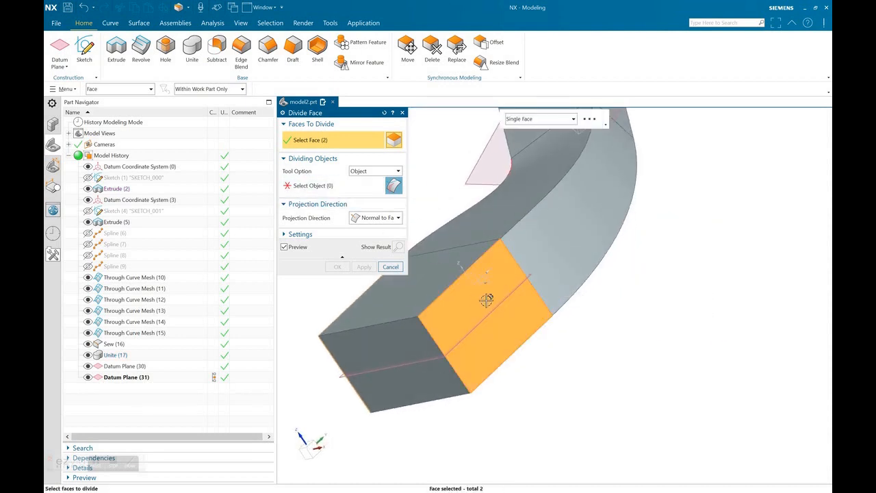
{"action": "left_click", "coordinate": [301, 186]}
{"action": "middle_click_drag", "start_coordinate": [522, 320], "coordinate": [629, 316]}
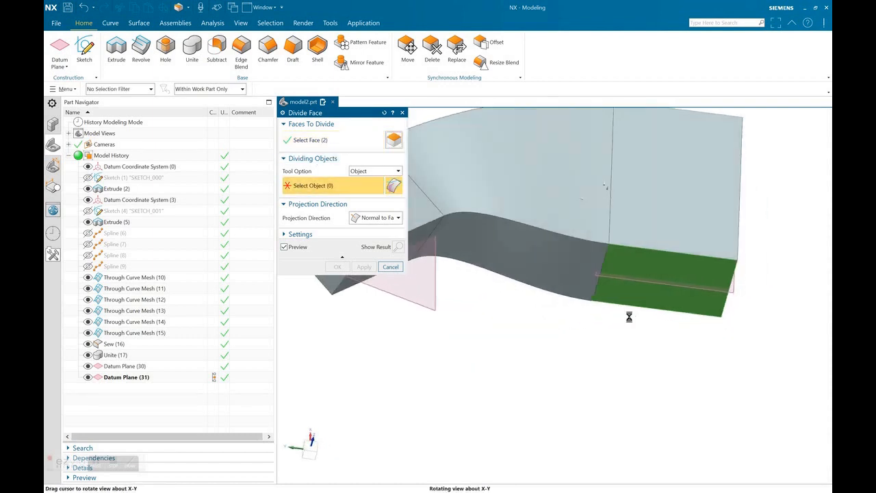
{"action": "left_click", "coordinate": [737, 290]}
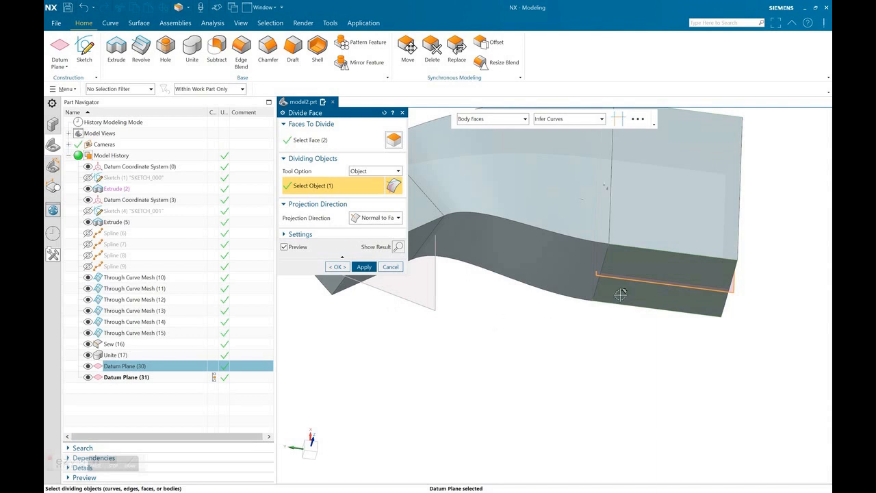
{"action": "left_click", "coordinate": [363, 267]}
Divide the two opposite side faces of the Extrude (5) block with its own bisector datum plane and finish Divide Face.
{"action": "middle_click_drag", "start_coordinate": [479, 352], "coordinate": [489, 336]}
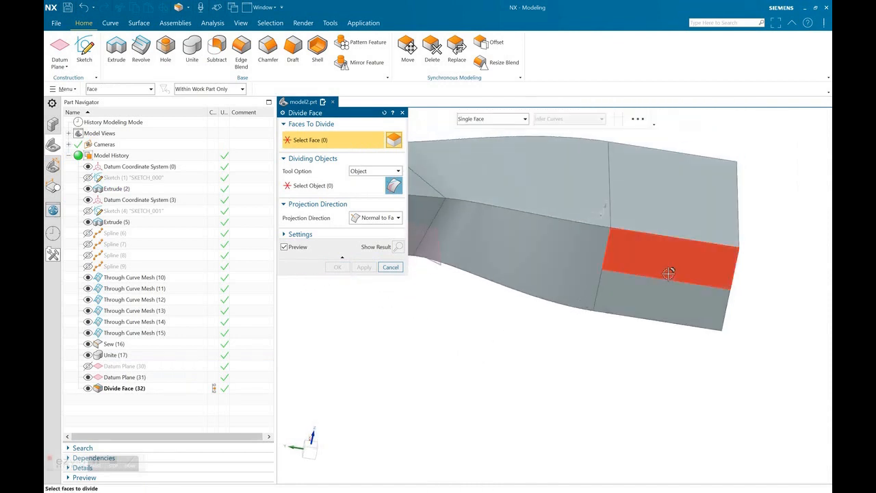
{"action": "middle_click_drag", "start_coordinate": [600, 318], "coordinate": [711, 409]}
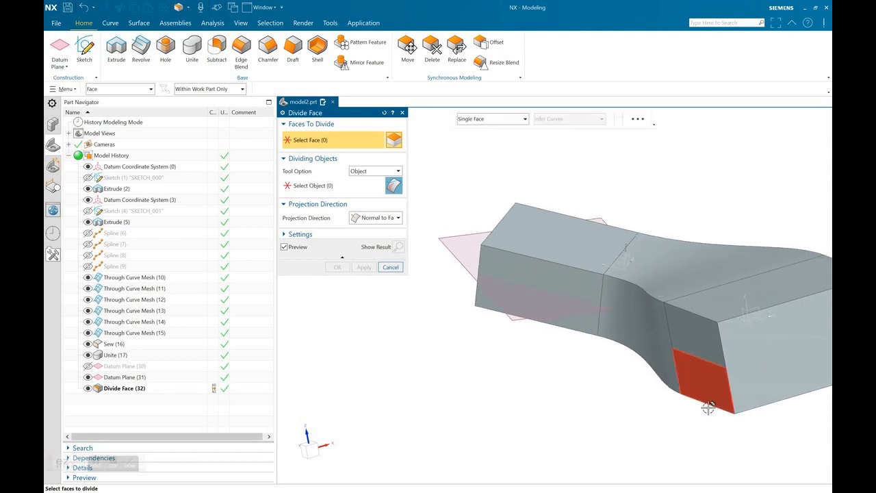
{"action": "left_click", "coordinate": [507, 269]}
{"action": "middle_click_drag", "start_coordinate": [571, 234], "coordinate": [540, 294]}
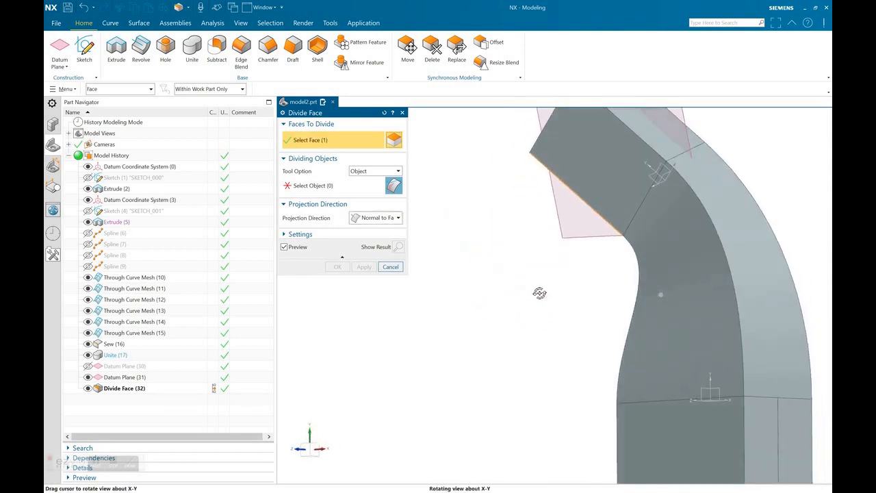
{"action": "left_click", "coordinate": [672, 128]}
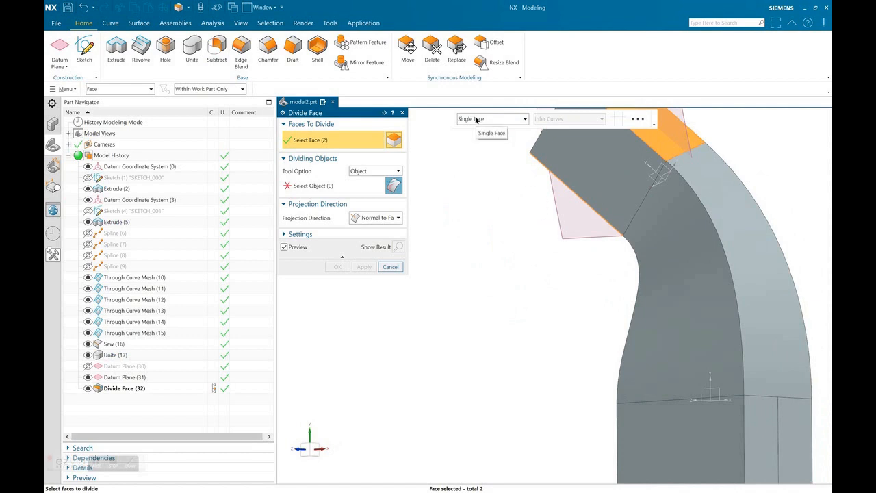
{"action": "middle_click_drag", "start_coordinate": [492, 268], "coordinate": [524, 190]}
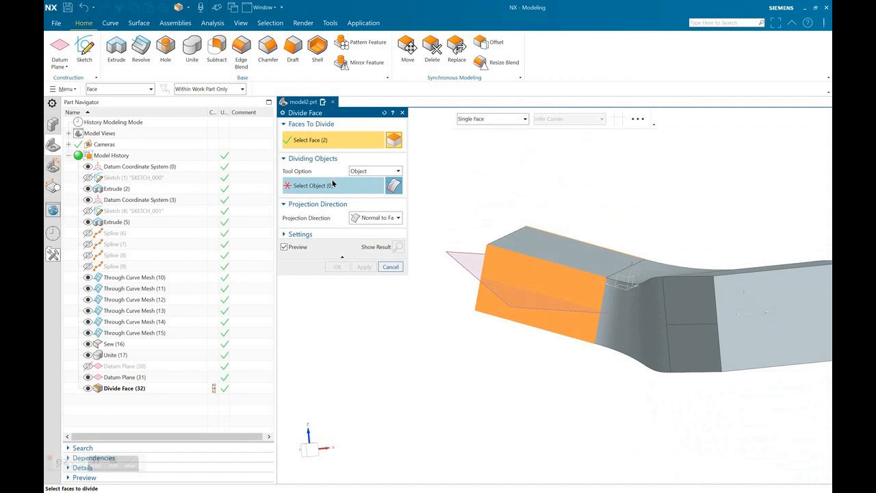
{"action": "left_click", "coordinate": [332, 183]}
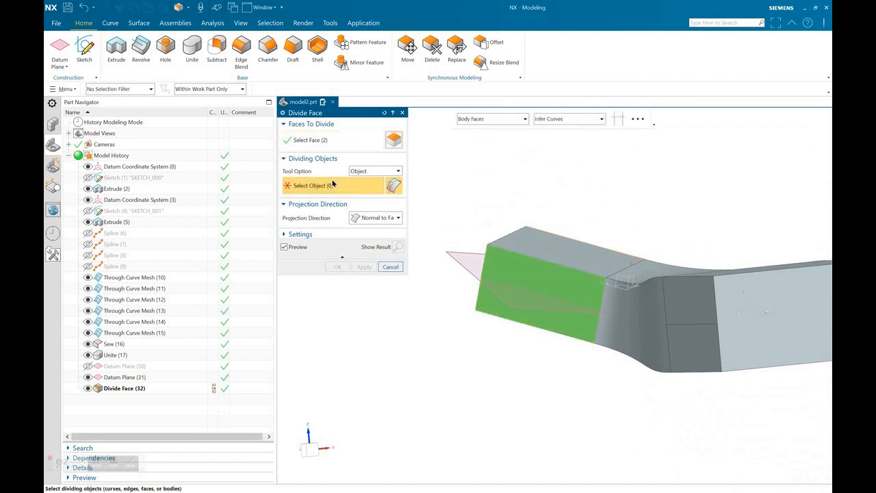
{"action": "left_click", "coordinate": [454, 253]}
{"action": "left_click", "coordinate": [336, 267]}
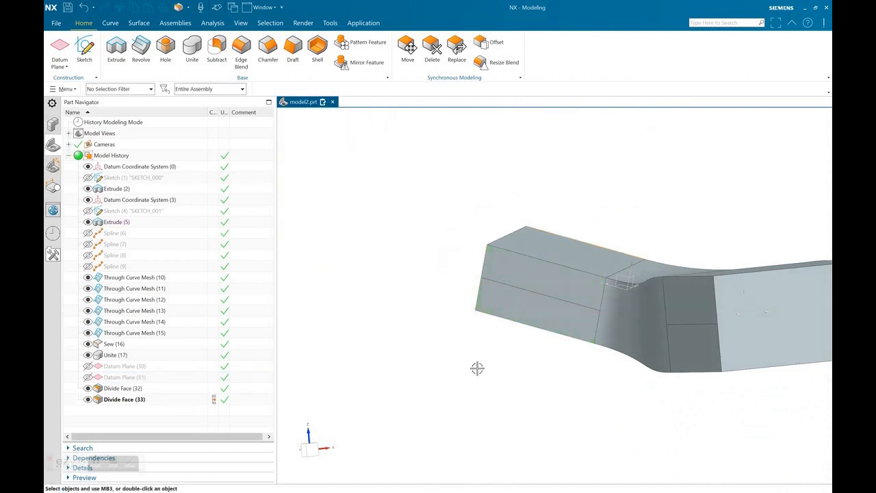
Start a Through Points Studio Spline across one side of the curved transition, joining the inner ends of both blocks' dividing edges.
{"action": "middle_click_drag", "start_coordinate": [475, 368], "coordinate": [405, 340]}
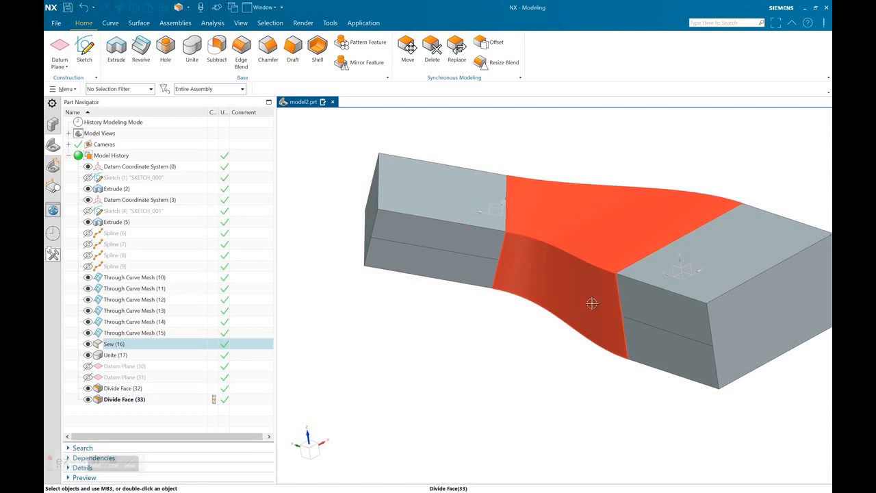
{"action": "left_click", "coordinate": [111, 23]}
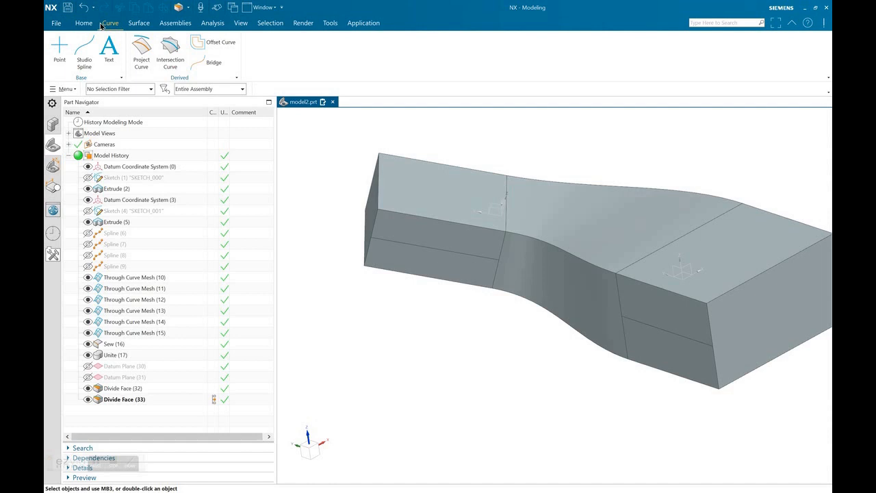
{"action": "left_click", "coordinate": [78, 45]}
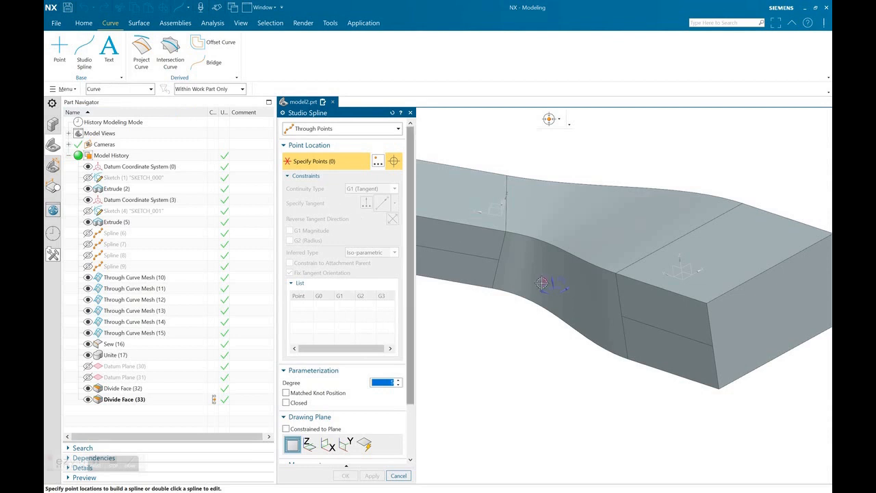
{"action": "middle_click_drag", "start_coordinate": [553, 290], "coordinate": [553, 250], "text": "shift"}
{"action": "scroll", "coordinate": [553, 249], "scroll_direction": "up", "scroll_amount": 5}
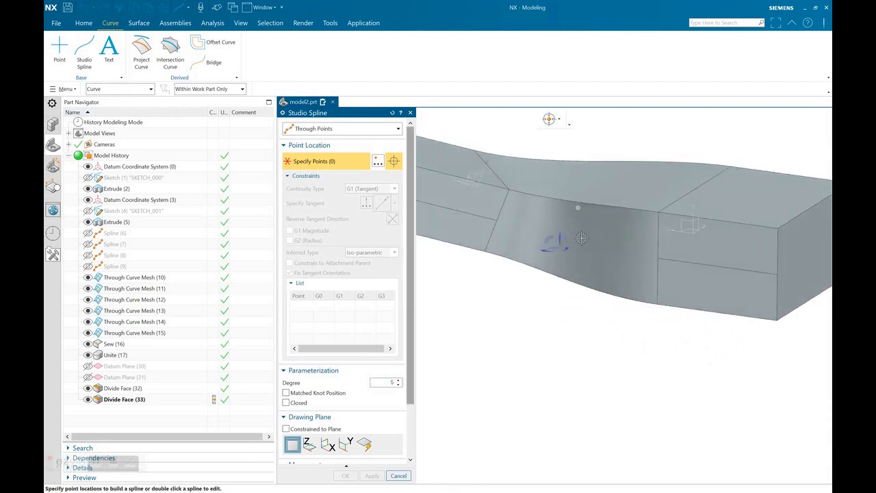
{"action": "left_click", "coordinate": [648, 254]}
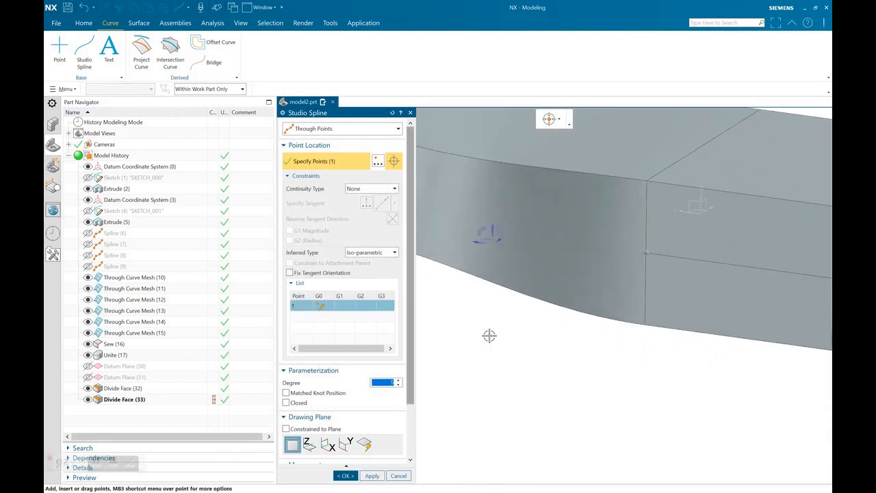
{"action": "middle_click_drag", "start_coordinate": [489, 335], "coordinate": [736, 392], "text": "shift"}
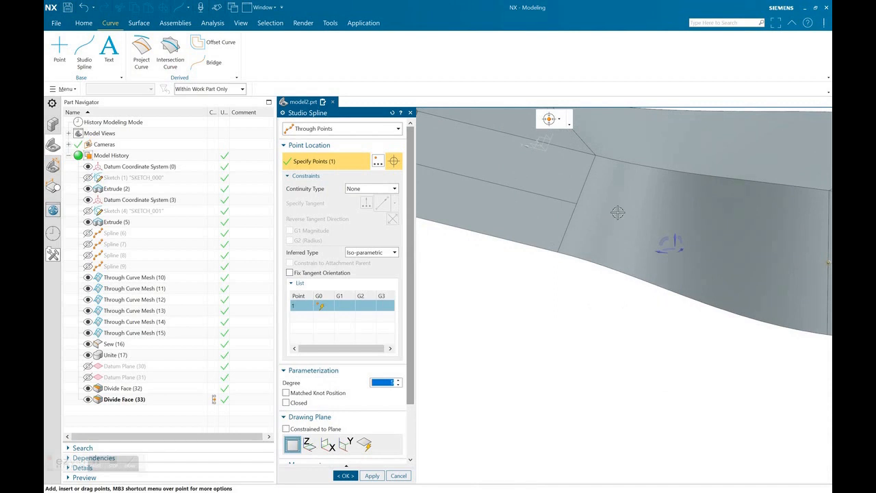
{"action": "left_click", "coordinate": [578, 204]}
Give the spline's first point G1 (Tangent) continuity, inferring the tangent from the dividing edge of the Extrude (2) block.
{"action": "middle_click_drag", "start_coordinate": [529, 323], "coordinate": [430, 287]}
{"action": "left_click", "coordinate": [306, 306]}
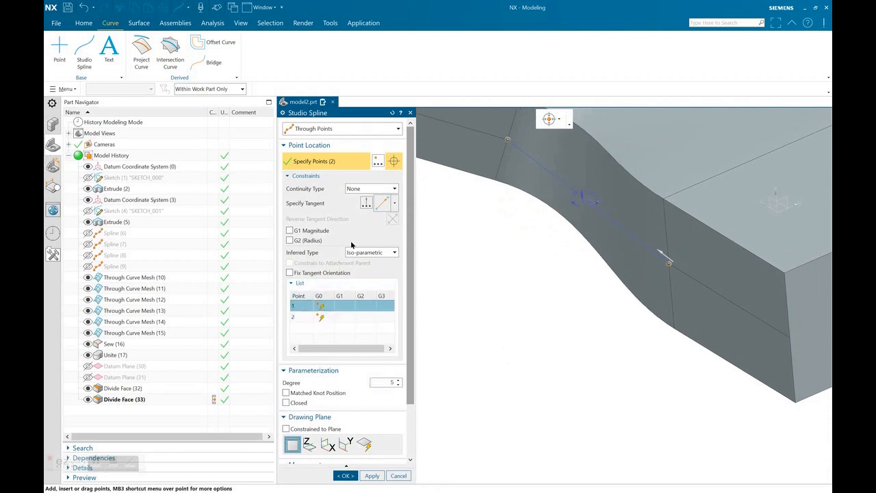
{"action": "left_click", "coordinate": [363, 190]}
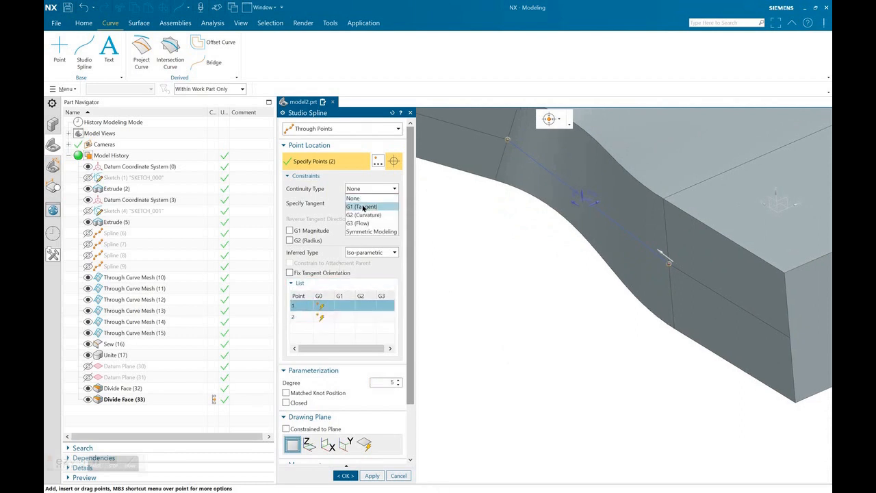
{"action": "left_click", "coordinate": [363, 207]}
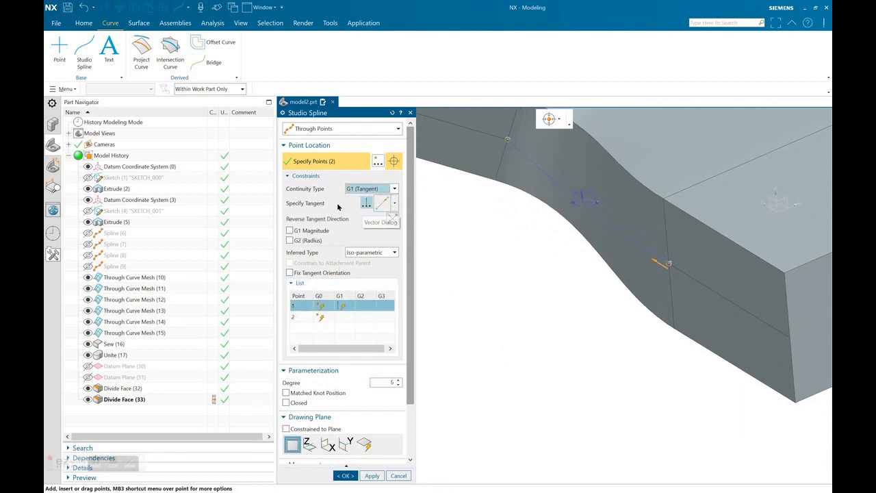
{"action": "left_click", "coordinate": [394, 203]}
{"action": "left_click", "coordinate": [387, 219]}
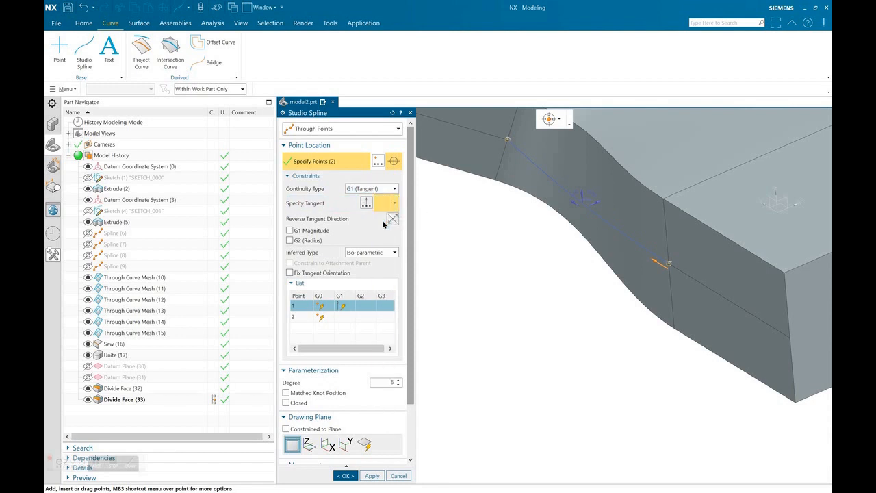
{"action": "left_click", "coordinate": [697, 280]}
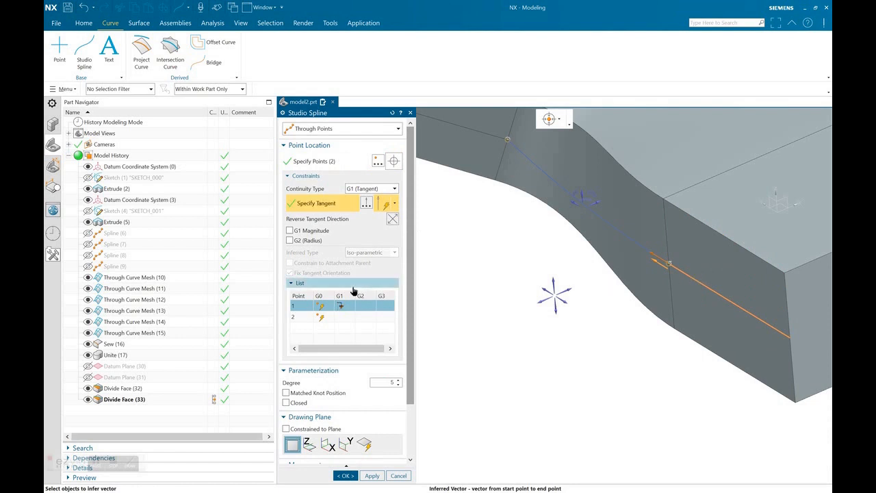
Make the second point G1 (Tangent) along the Extrude (5) block's dividing edge, reverse the tangent direction and apply the spline.
{"action": "left_click", "coordinate": [303, 316]}
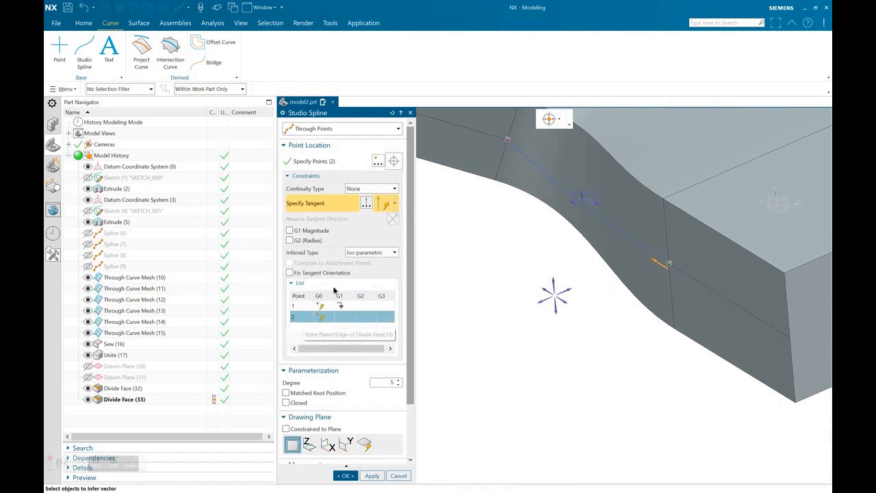
{"action": "left_click", "coordinate": [359, 189]}
{"action": "left_click", "coordinate": [362, 206]}
{"action": "middle_click_drag", "start_coordinate": [513, 287], "coordinate": [568, 322]}
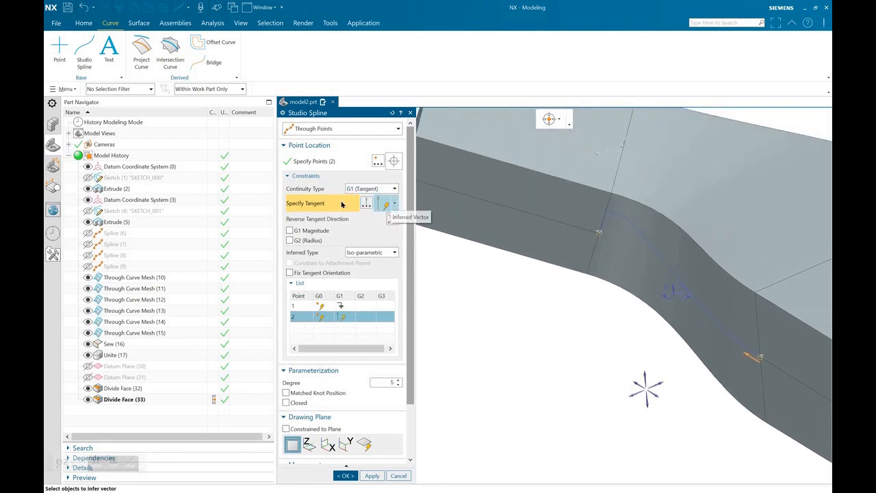
{"action": "left_click", "coordinate": [534, 216]}
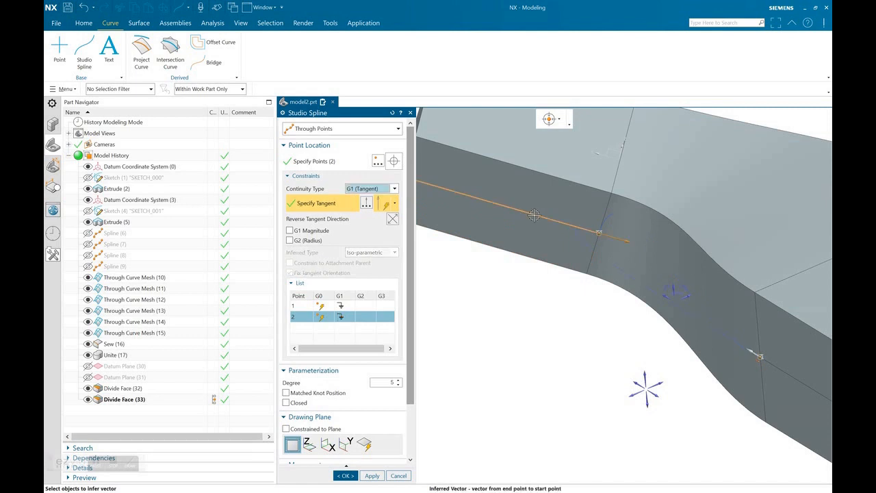
{"action": "middle_click_drag", "start_coordinate": [533, 307], "coordinate": [518, 322]}
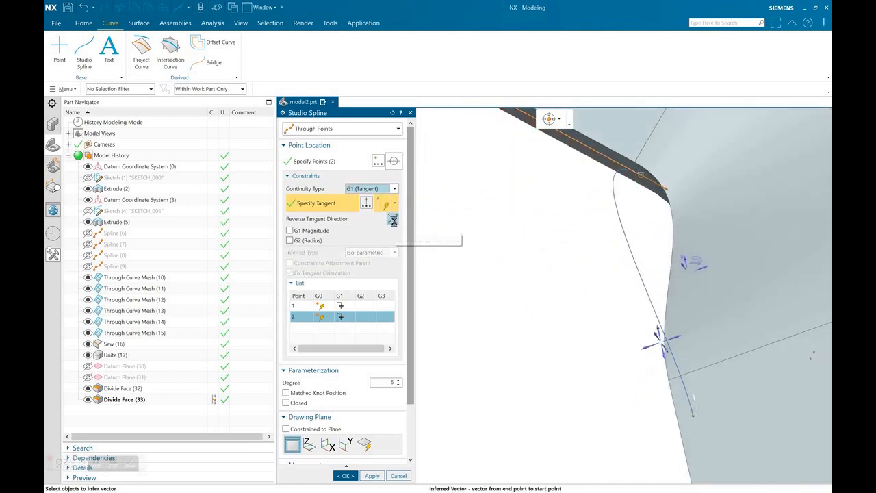
{"action": "middle_click_drag", "start_coordinate": [569, 285], "coordinate": [612, 234]}
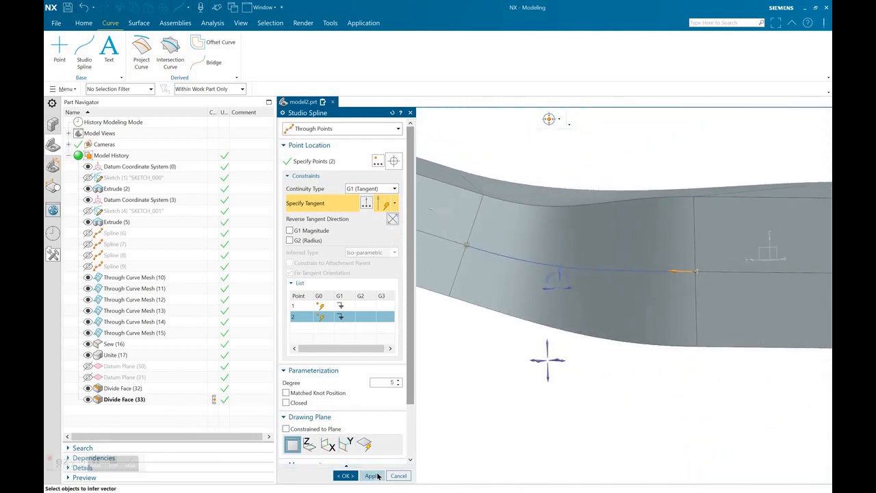
{"action": "left_click", "coordinate": [372, 475]}
Place a second Through Points spline on the opposite side, from the Extrude (2) dividing edge's inner end to that of Extrude (5).
{"action": "middle_click_drag", "start_coordinate": [526, 346], "coordinate": [514, 303]}
{"action": "middle_click_drag", "start_coordinate": [565, 348], "coordinate": [441, 347]}
{"action": "middle_click_drag", "start_coordinate": [509, 366], "coordinate": [484, 339]}
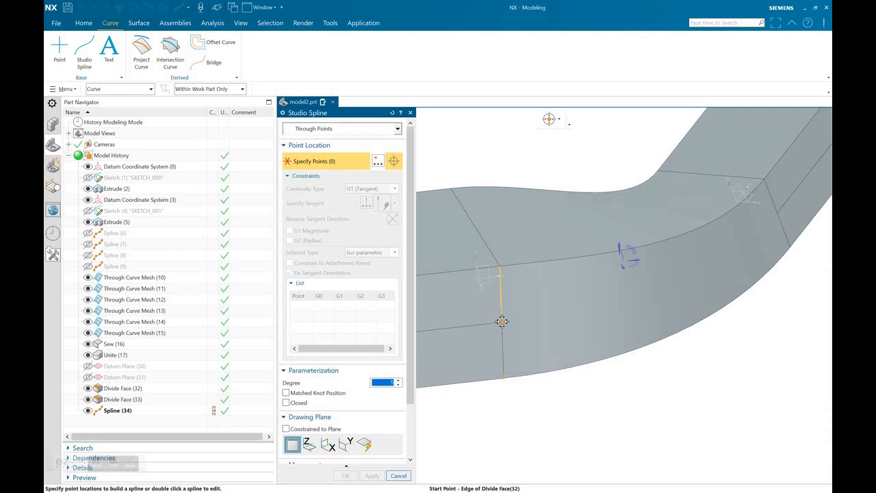
{"action": "left_click", "coordinate": [502, 321]}
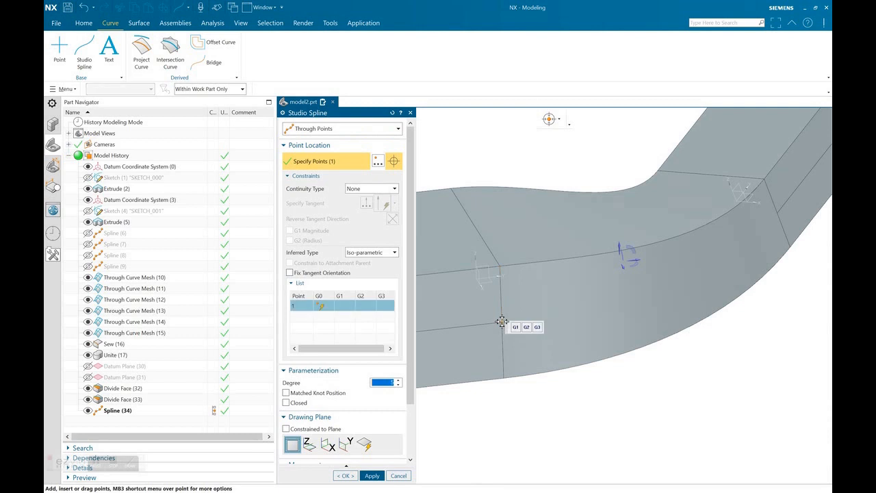
{"action": "left_click", "coordinate": [777, 214]}
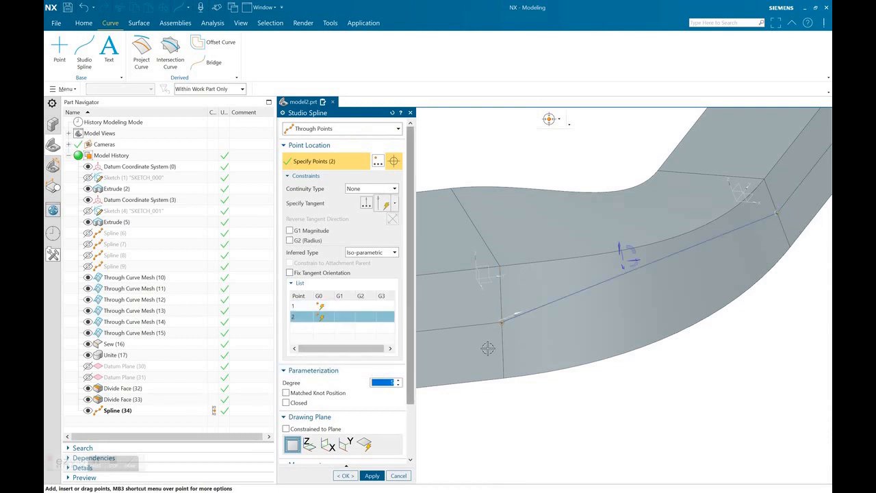
Set point 1 to G1 (Tangent) with a Two Points vector running from the outer to the inner end of the Extrude (2) dividing edge.
{"action": "left_click", "coordinate": [298, 306]}
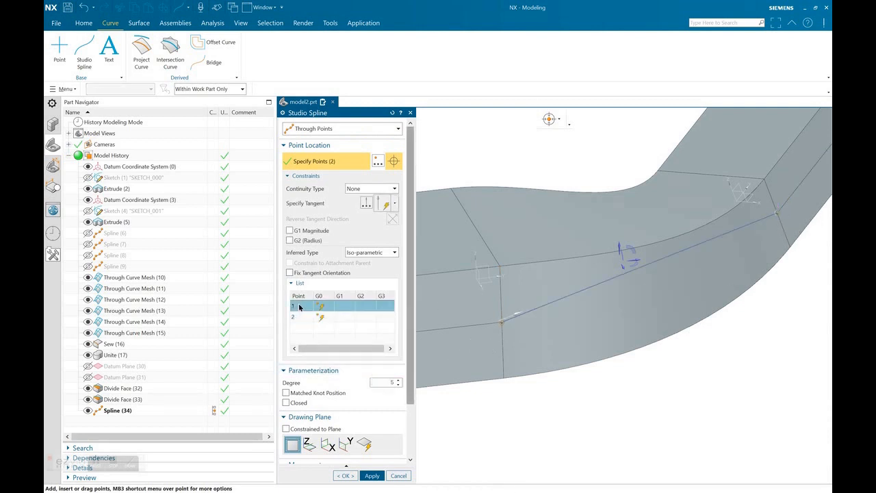
{"action": "left_click", "coordinate": [383, 188]}
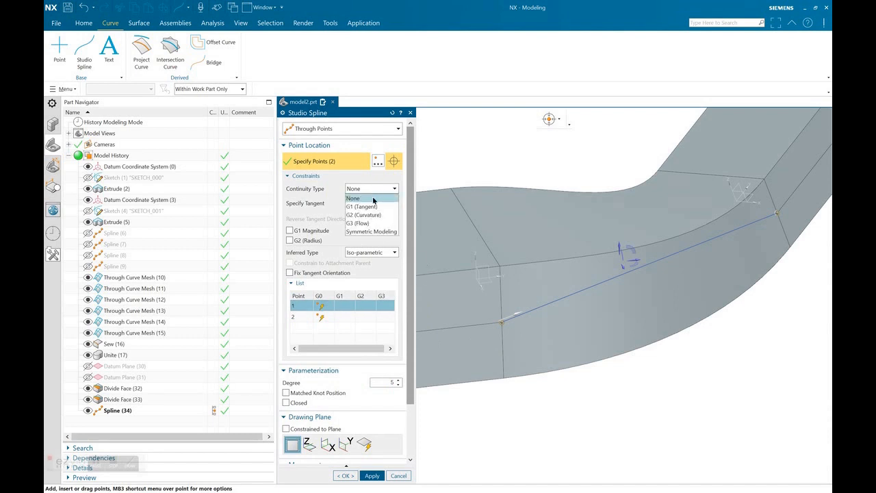
{"action": "left_click", "coordinate": [363, 203]}
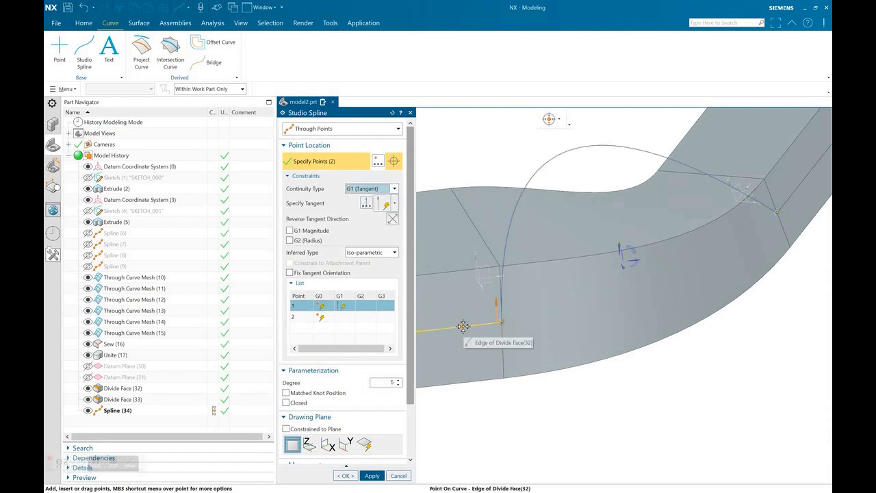
{"action": "middle_click_drag", "start_coordinate": [464, 271], "coordinate": [619, 257]}
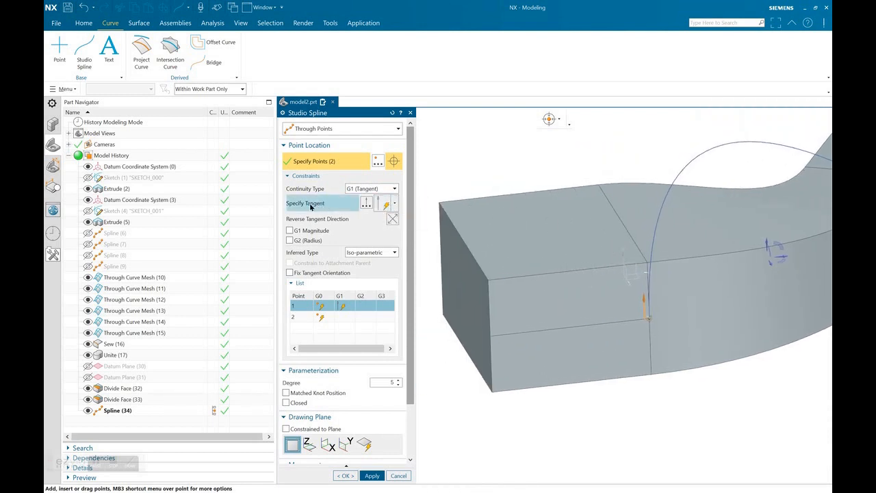
{"action": "left_click", "coordinate": [366, 206]}
{"action": "left_click", "coordinate": [329, 130]}
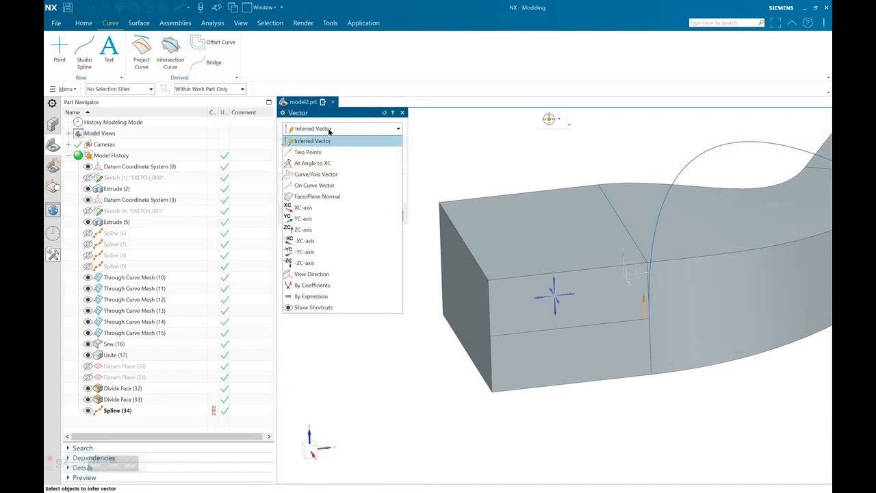
{"action": "left_click", "coordinate": [325, 152]}
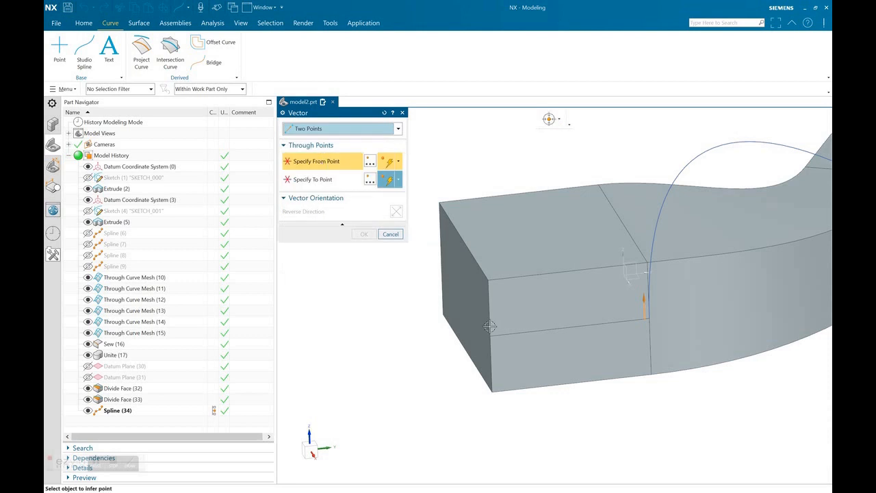
{"action": "scroll", "coordinate": [549, 349], "scroll_direction": "up", "scroll_amount": 2}
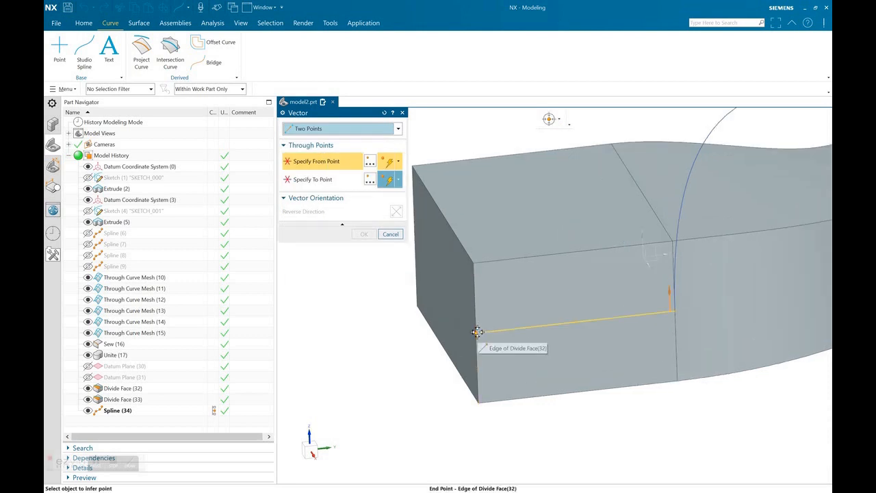
{"action": "left_click", "coordinate": [477, 332]}
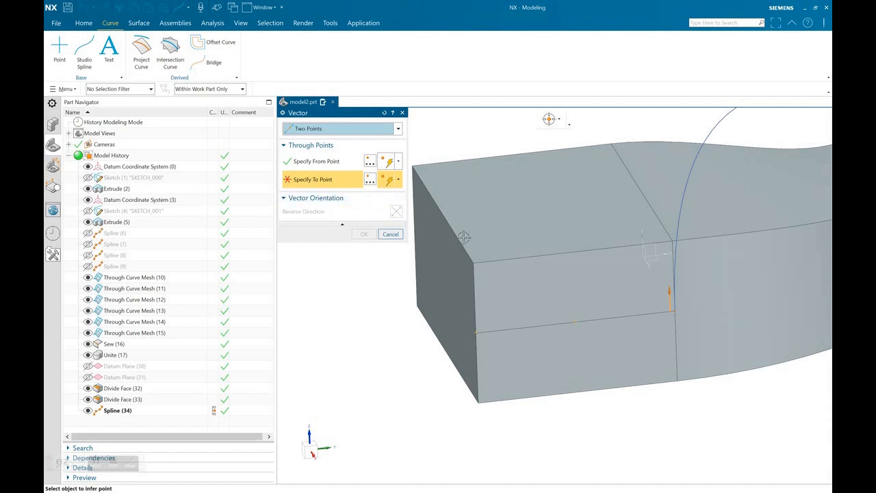
{"action": "left_click", "coordinate": [675, 309]}
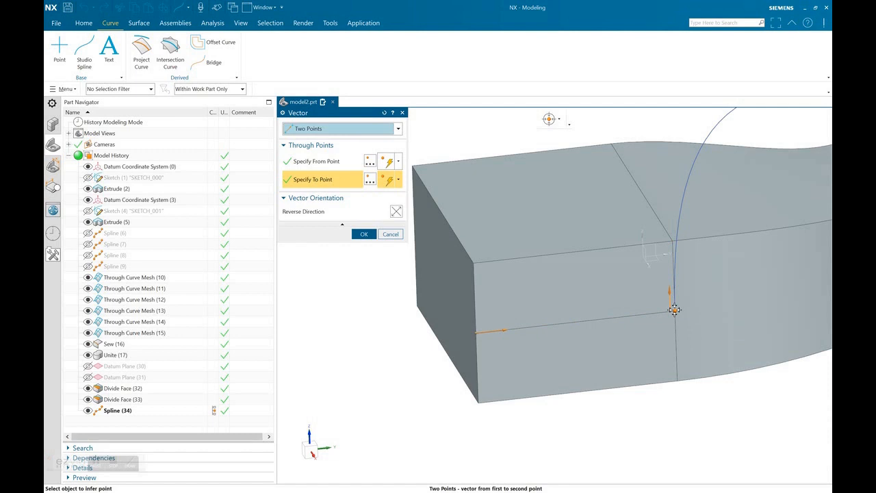
{"action": "left_click", "coordinate": [364, 234]}
Make point 2 G1 (Tangent) along the Extrude (5) block's dividing edge, reverse the tangent direction and finish the second spline.
{"action": "middle_click_drag", "start_coordinate": [596, 255], "coordinate": [424, 318]}
{"action": "left_click", "coordinate": [342, 317]}
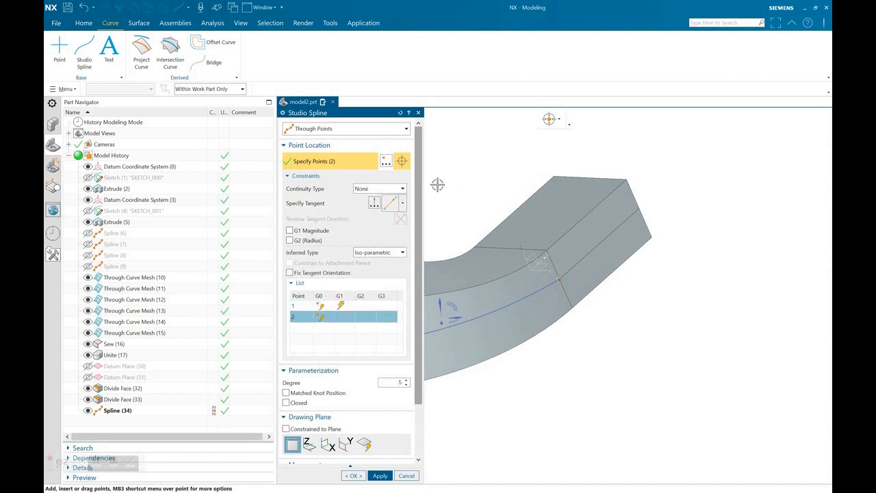
{"action": "left_click", "coordinate": [381, 189]}
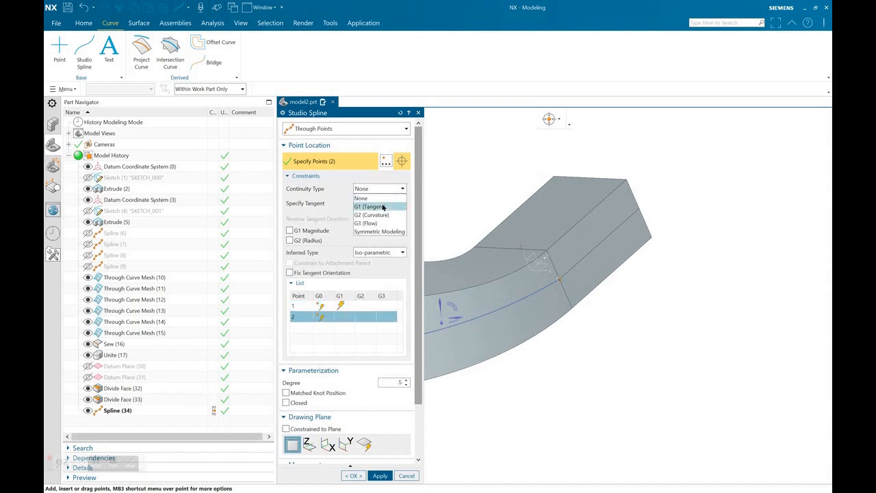
{"action": "left_click", "coordinate": [382, 203]}
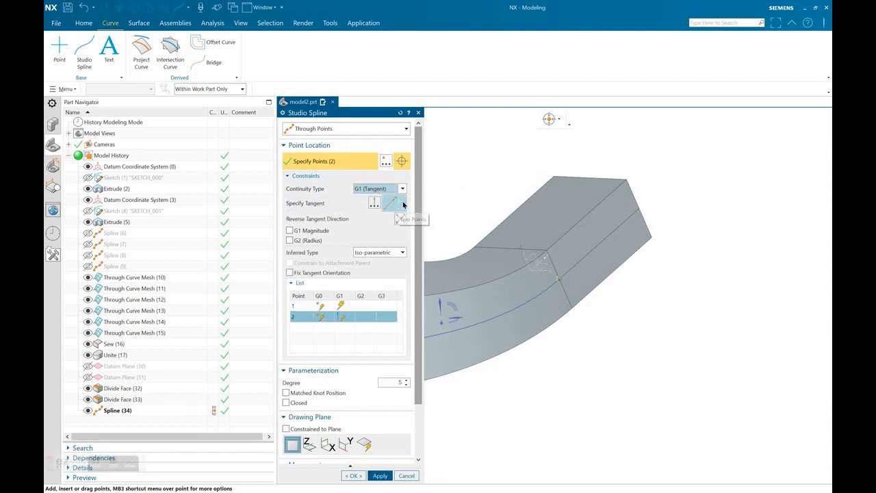
{"action": "left_click", "coordinate": [403, 203]}
{"action": "left_click", "coordinate": [395, 220]}
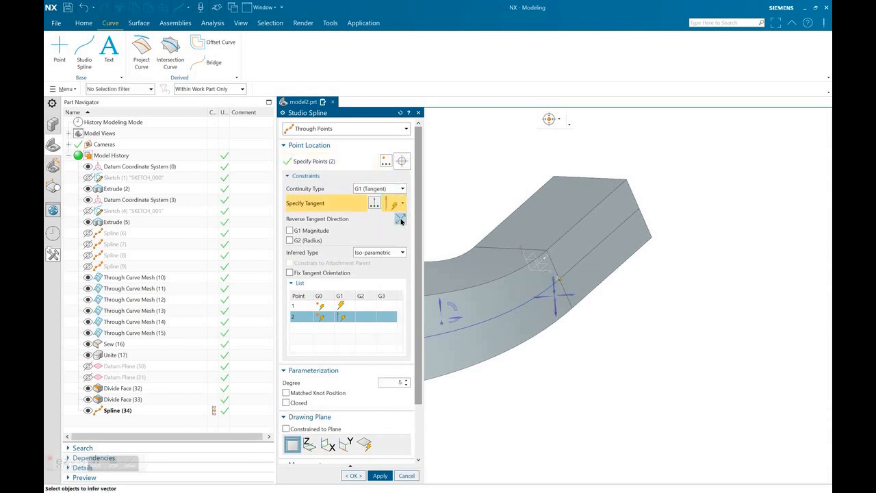
{"action": "left_click", "coordinate": [583, 257]}
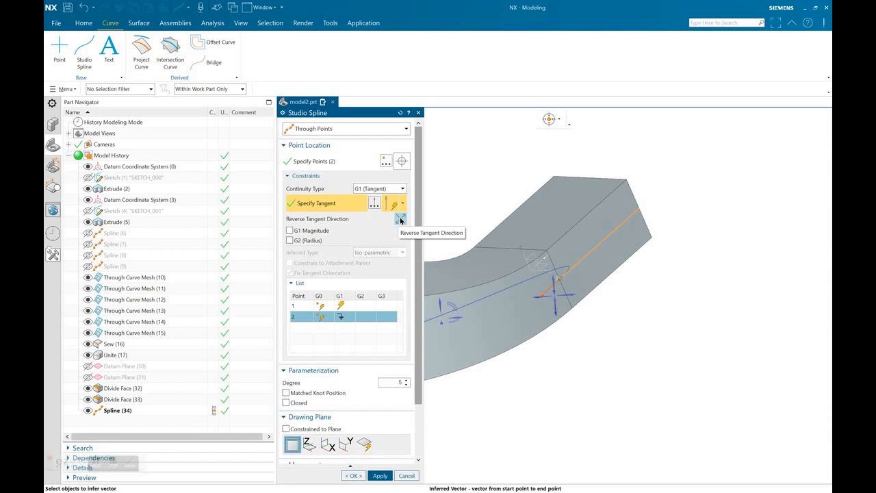
{"action": "left_click", "coordinate": [401, 219]}
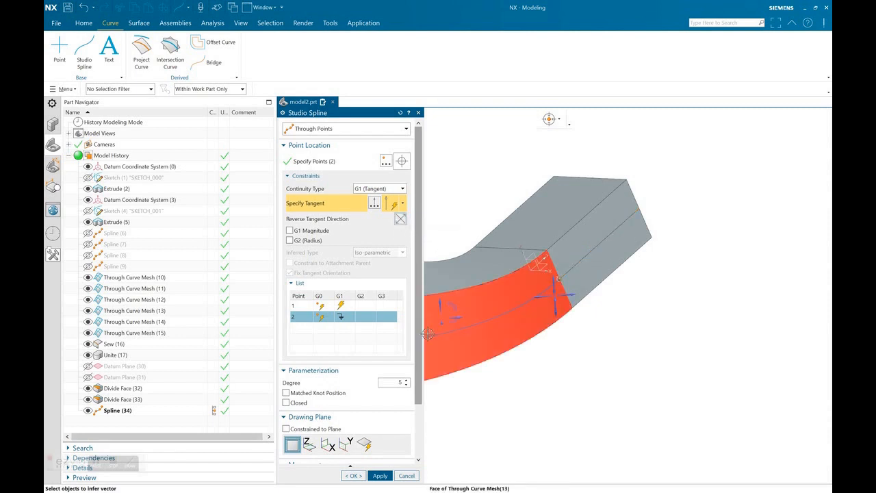
{"action": "left_click", "coordinate": [353, 475]}
{"action": "middle_click_drag", "start_coordinate": [454, 371], "coordinate": [574, 331]}
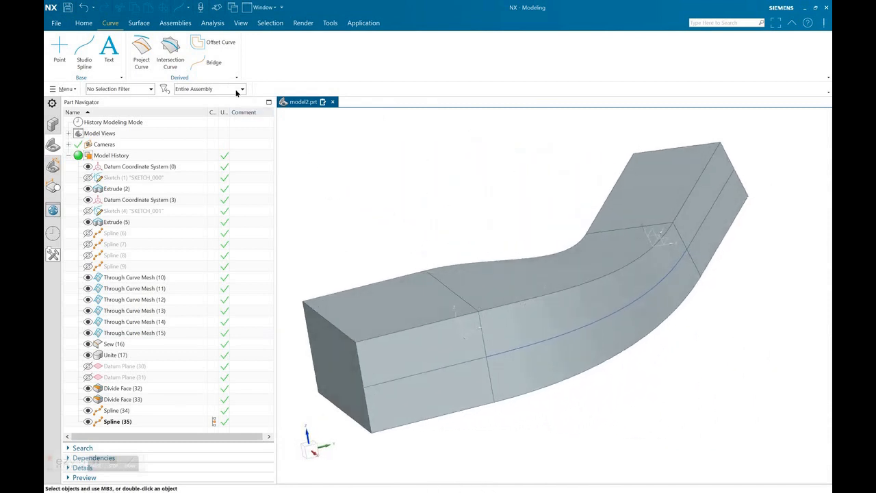
Start a Through Curves surface with only Spline (35) on the outer curved side as its first section.
{"action": "left_click", "coordinate": [139, 23]}
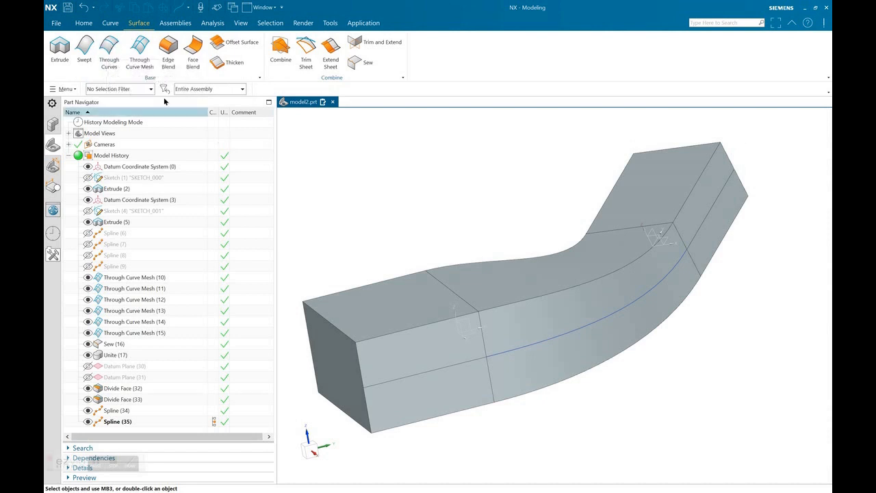
{"action": "left_click", "coordinate": [110, 49]}
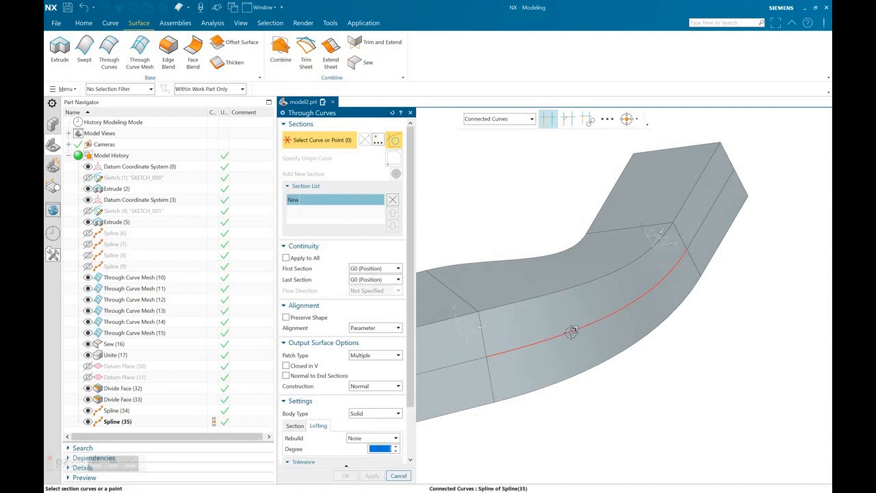
{"action": "left_click", "coordinate": [567, 319]}
{"action": "middle_click_drag", "start_coordinate": [522, 256], "coordinate": [525, 304]}
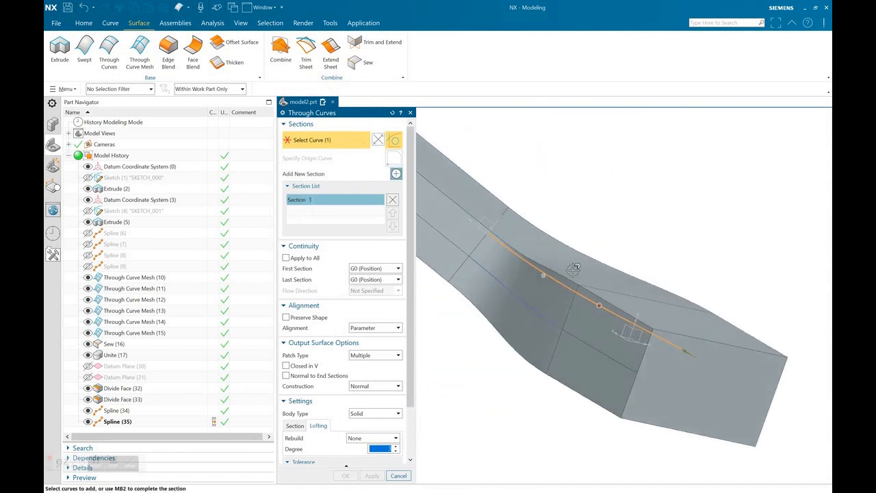
{"action": "left_click", "coordinate": [525, 304]}
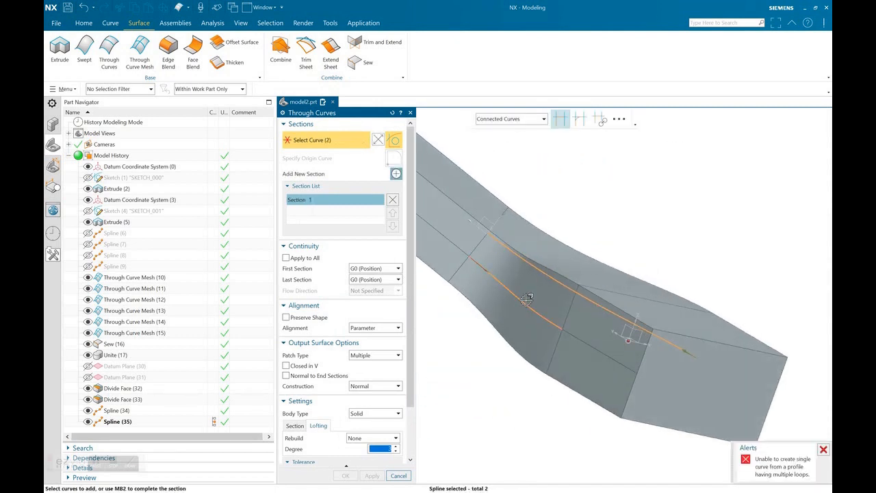
{"action": "middle_click_drag", "start_coordinate": [639, 248], "coordinate": [520, 290]}
{"action": "left_click", "coordinate": [520, 291], "text": "shift"}
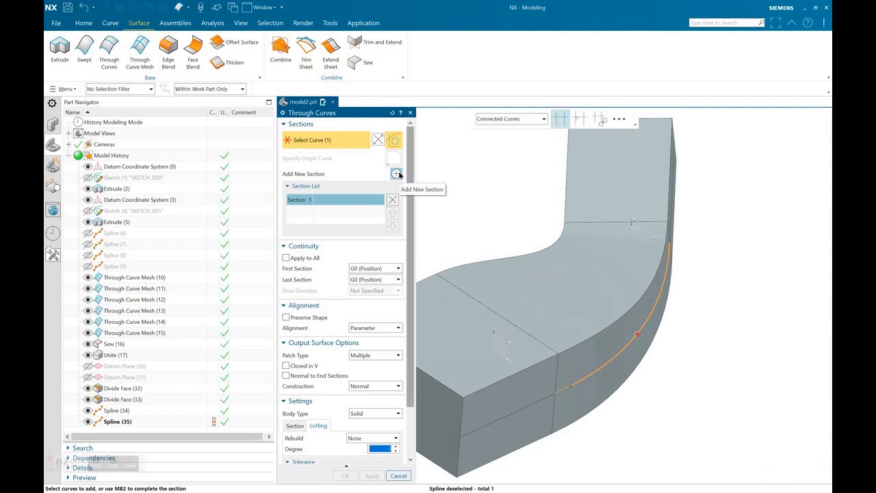
Add Spline (34) on the opposite side as a new section, reverse its direction and create the surface.
{"action": "left_click", "coordinate": [396, 174]}
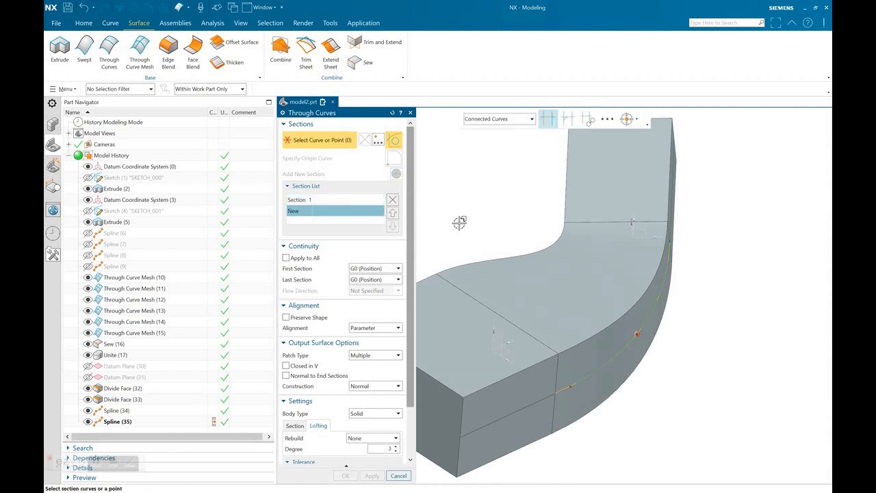
{"action": "middle_click_drag", "start_coordinate": [460, 221], "coordinate": [512, 234]}
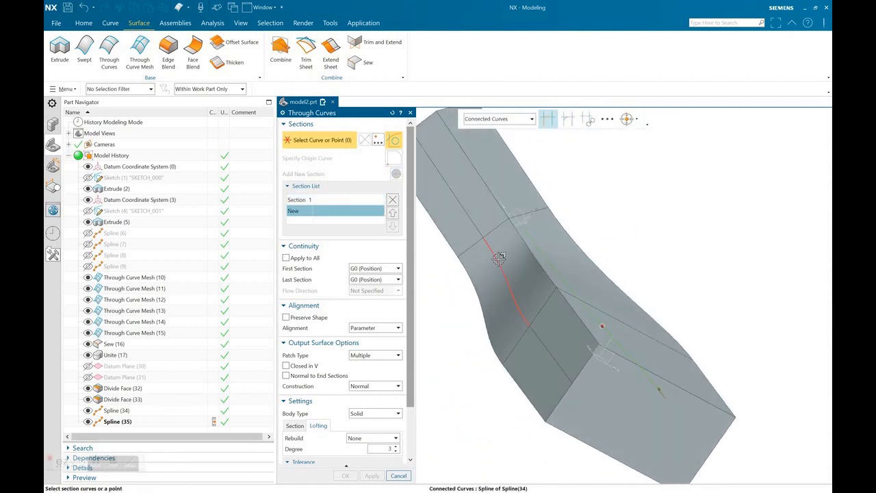
{"action": "left_click", "coordinate": [499, 258]}
{"action": "middle_click_drag", "start_coordinate": [636, 244], "coordinate": [573, 257]}
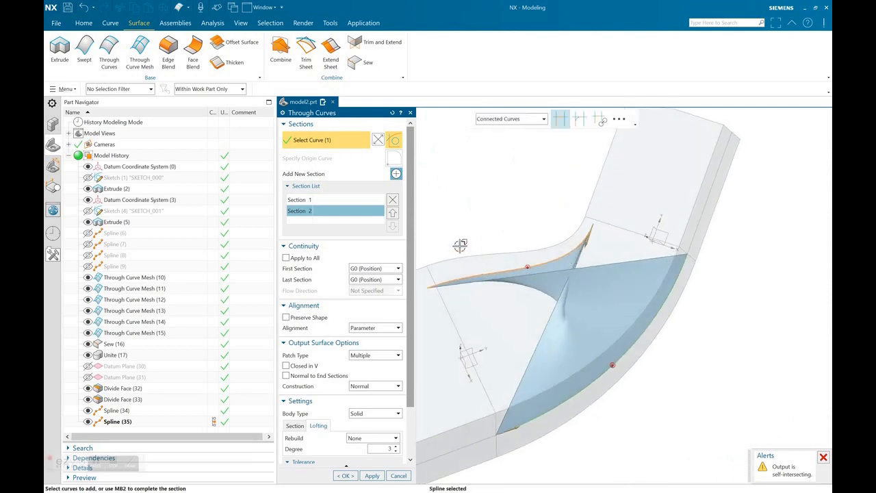
{"action": "left_click", "coordinate": [377, 142]}
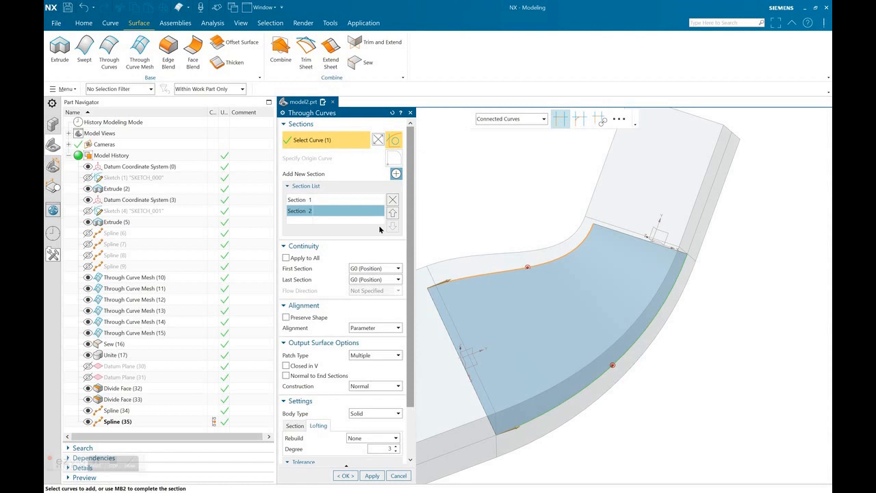
{"action": "left_click", "coordinate": [344, 475]}
Hide the united solid body around the Through Curves sheet.
{"action": "middle_click_drag", "start_coordinate": [404, 254], "coordinate": [407, 210]}
{"action": "scroll", "coordinate": [229, 364], "scroll_direction": "down", "scroll_amount": 1}
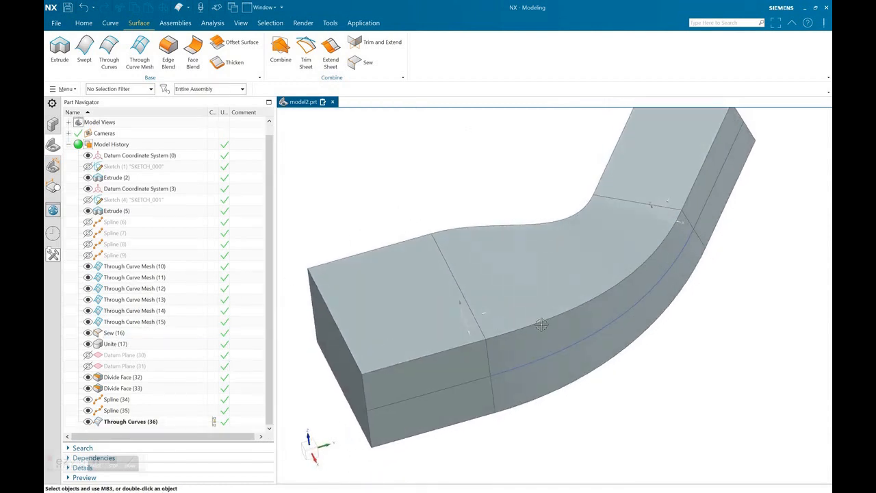
{"action": "left_click", "coordinate": [531, 352]}
{"action": "left_click", "coordinate": [88, 345]}
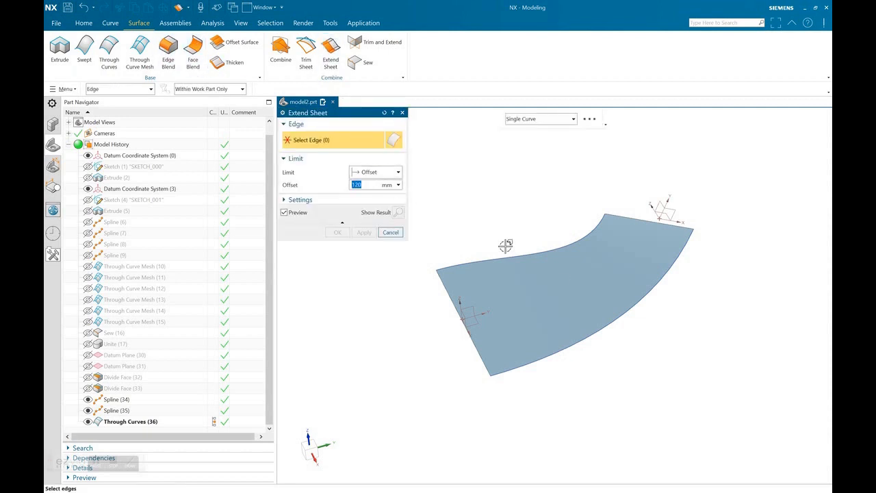
Extend both long curved edges of the Through Curves sheet with Extend Sheet by an offset of 130 mm.
{"action": "left_click", "coordinate": [624, 312]}
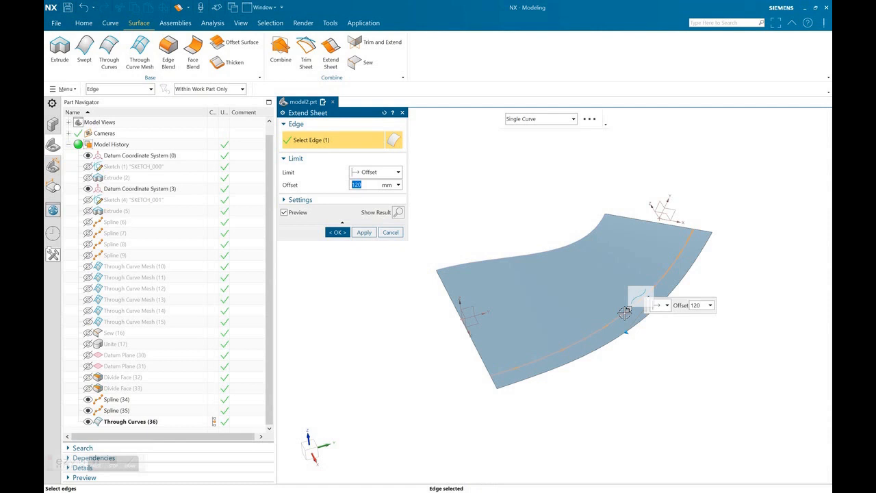
{"action": "left_click", "coordinate": [534, 251]}
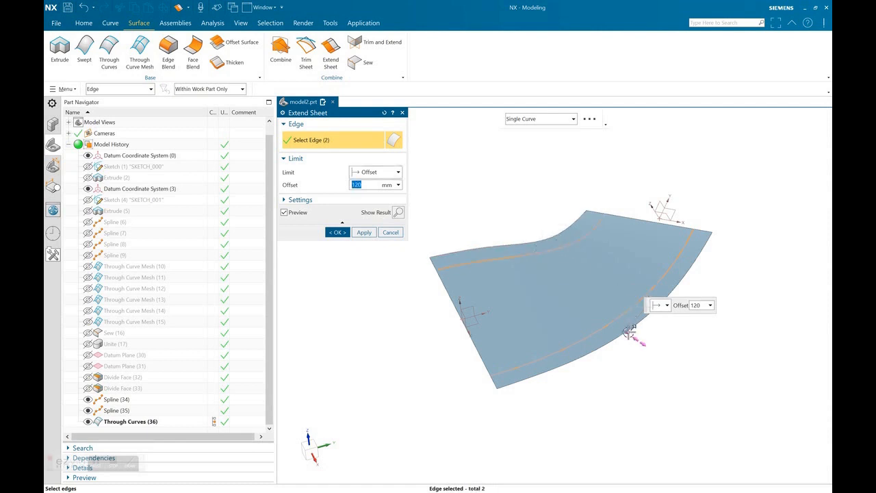
{"action": "mouse_move", "coordinate": [628, 334]}
{"action": "left_mouse_down"}
{"action": "mouse_move", "coordinate": [650, 338]}
{"action": "mouse_move", "coordinate": [627, 332]}
{"action": "left_mouse_up"}
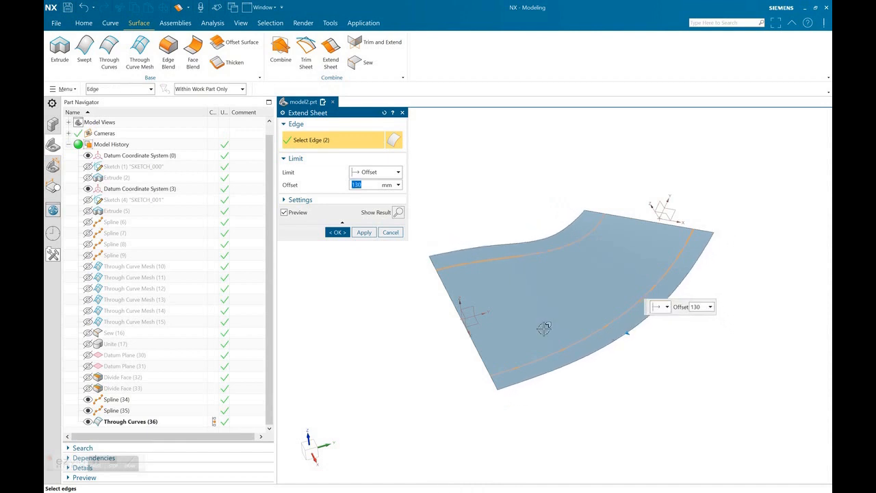
{"action": "left_click", "coordinate": [338, 233]}
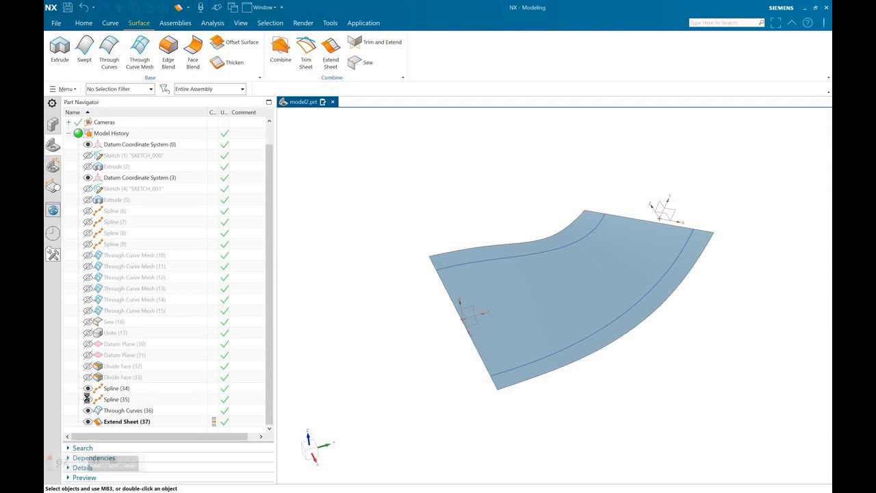
Hide Spline (35) and Spline (34) and show the united solid body again.
{"action": "left_click", "coordinate": [87, 399]}
{"action": "left_click", "coordinate": [88, 388]}
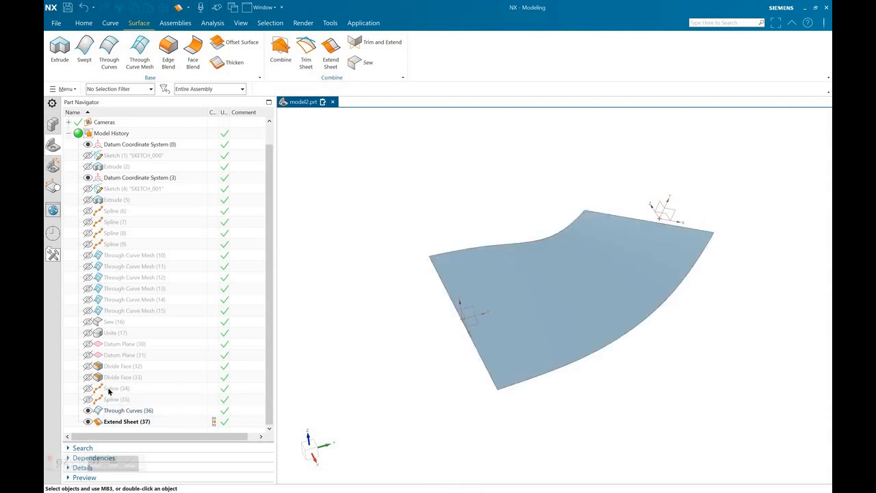
{"action": "left_click", "coordinate": [89, 332]}
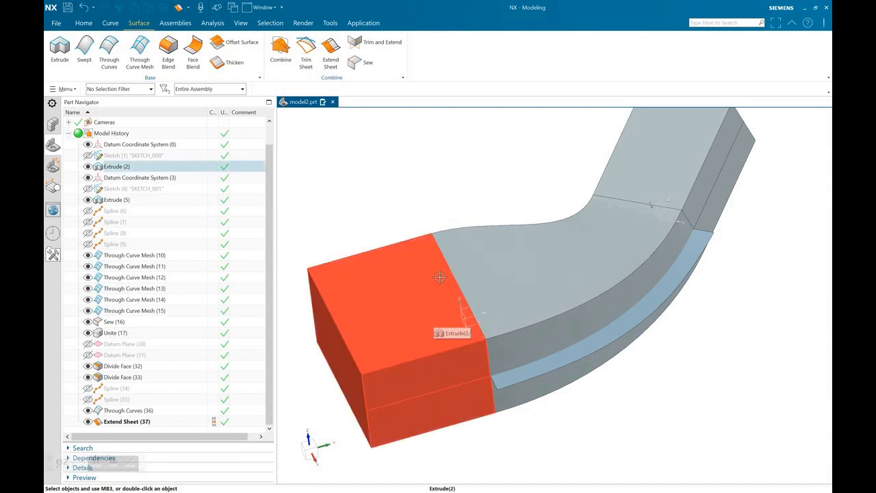
{"action": "middle_click_drag", "start_coordinate": [402, 222], "coordinate": [397, 201]}
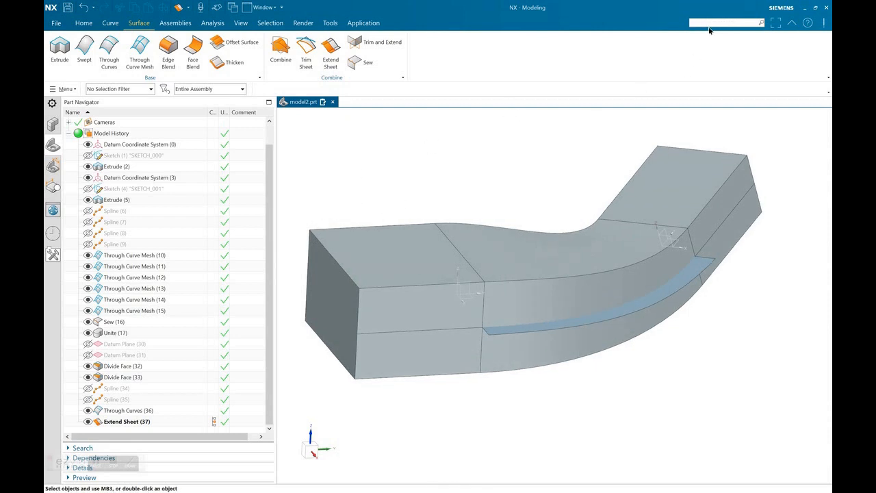
Divide the outer curved side face of the transition with Divide Face, using the extended sheet as dividing object, and apply.
{"action": "type", "text": "div"}
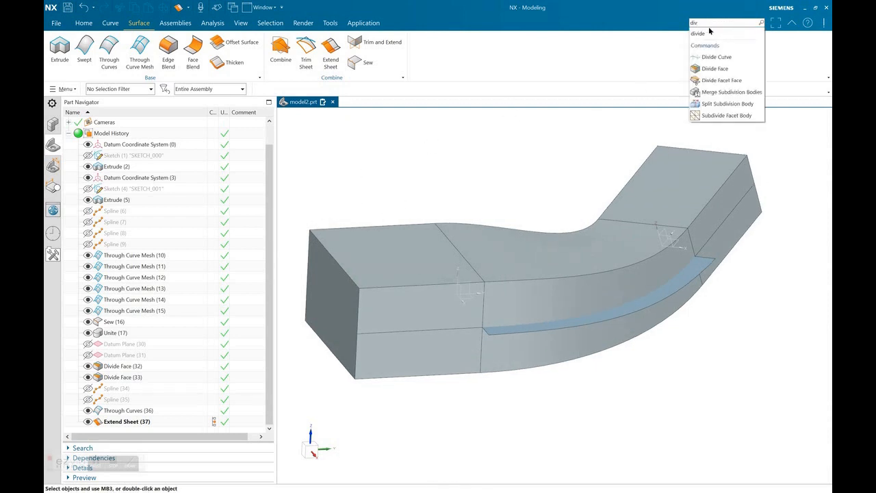
{"action": "left_click", "coordinate": [713, 68]}
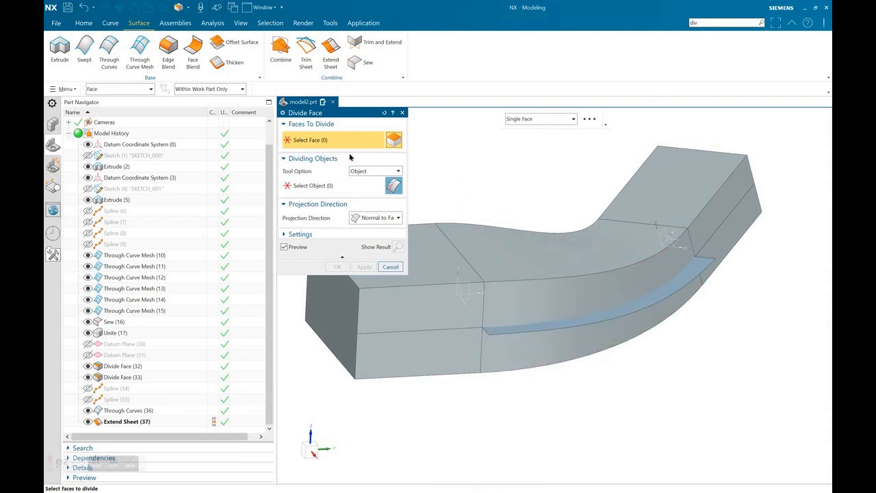
{"action": "left_click", "coordinate": [517, 307]}
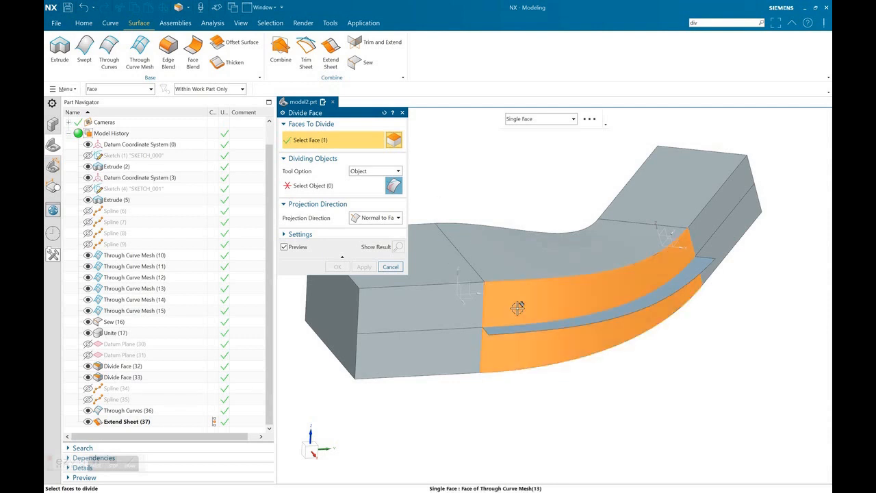
{"action": "left_click", "coordinate": [327, 187]}
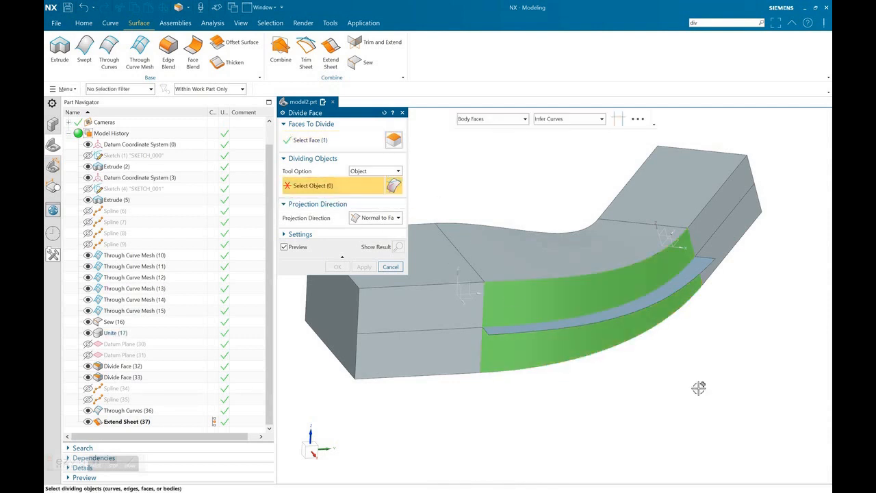
{"action": "middle_click_drag", "start_coordinate": [679, 373], "coordinate": [692, 388]}
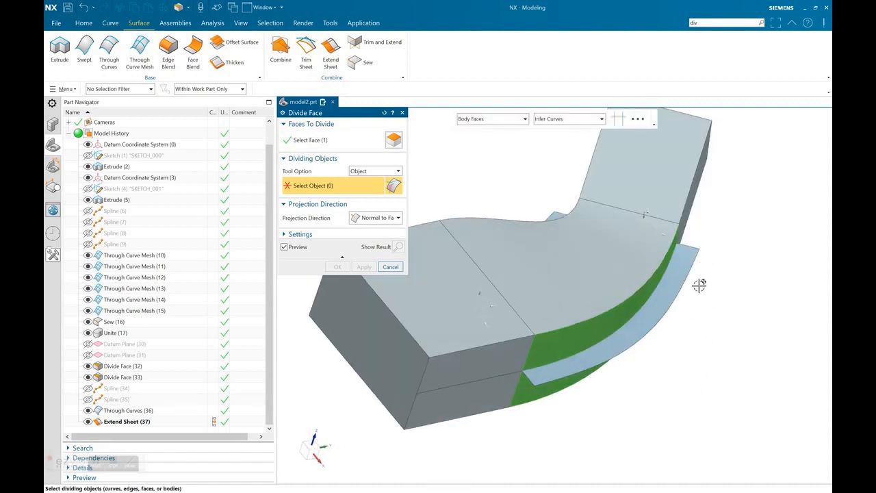
{"action": "left_click", "coordinate": [680, 274]}
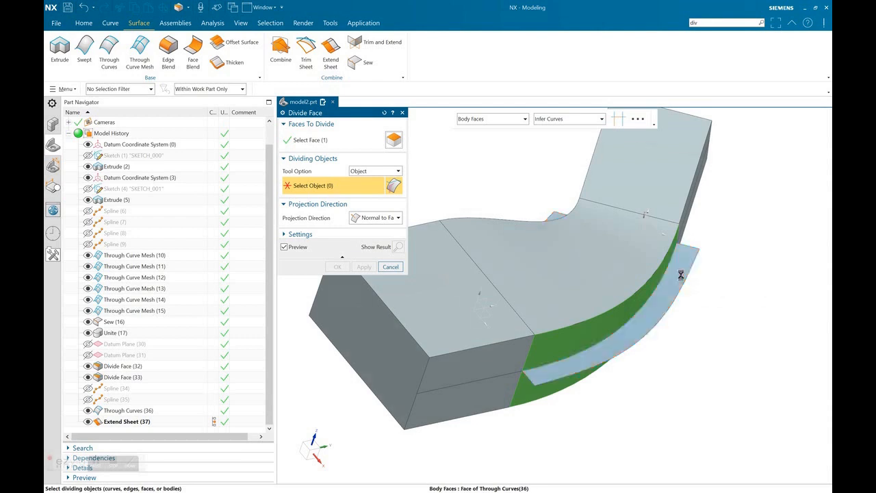
{"action": "mouse_move", "coordinate": [709, 349]}
{"action": "middle_mouse_down"}
{"action": "mouse_move", "coordinate": [687, 354]}
{"action": "mouse_move", "coordinate": [701, 364]}
{"action": "middle_mouse_up"}
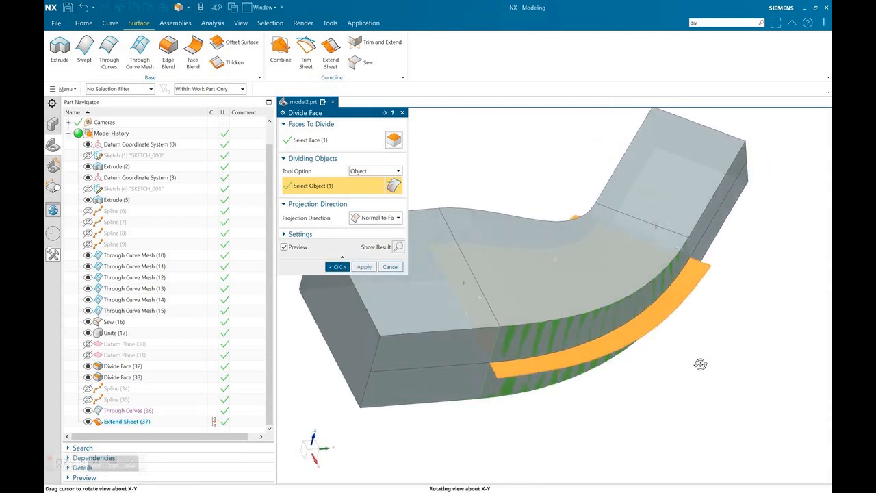
{"action": "left_click", "coordinate": [363, 266]}
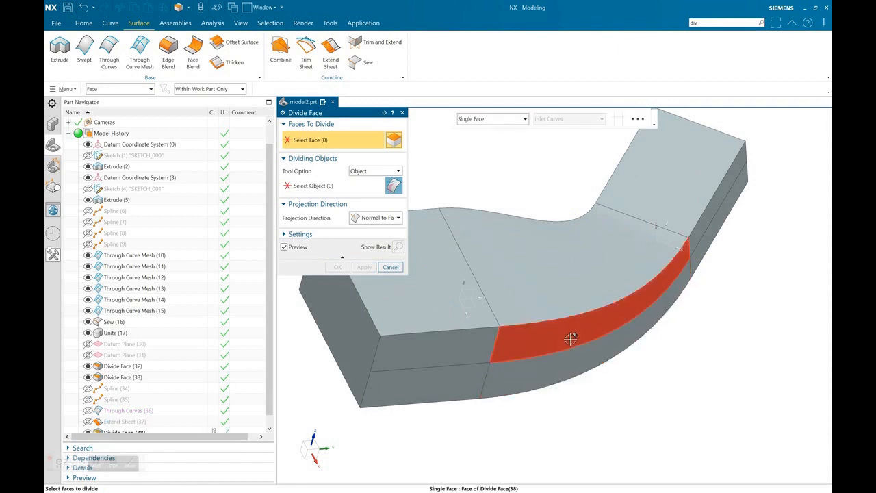
Divide the opposite curved side face of the transition using the Through Curves (36) sheet as dividing object and finish the command.
{"action": "middle_click_drag", "start_coordinate": [508, 349], "coordinate": [461, 256]}
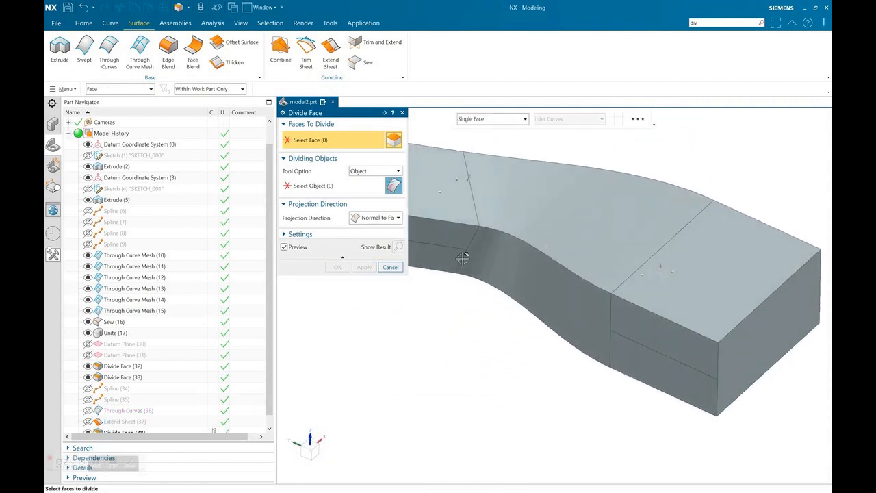
{"action": "left_click", "coordinate": [549, 276]}
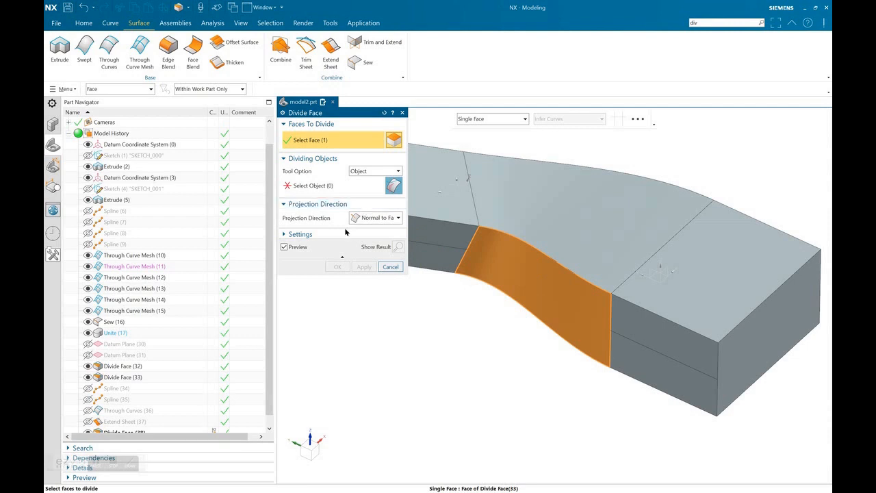
{"action": "scroll", "coordinate": [186, 334], "scroll_direction": "down", "scroll_amount": 1}
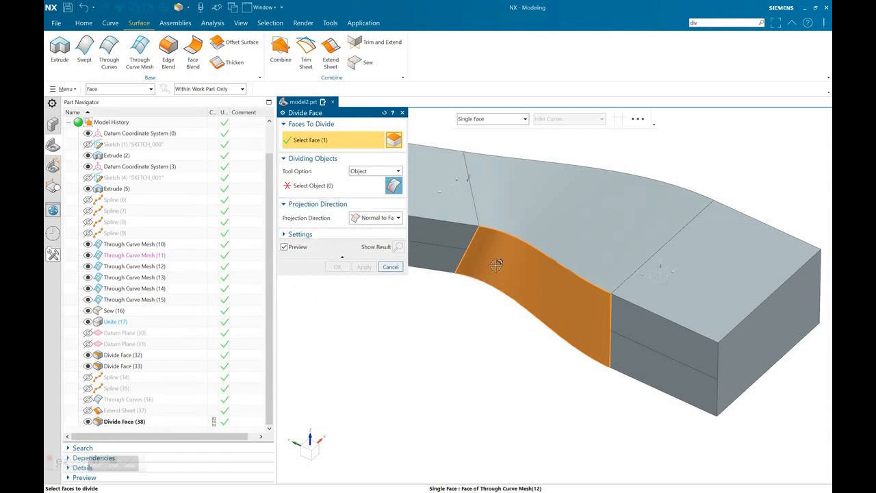
{"action": "left_click", "coordinate": [317, 188]}
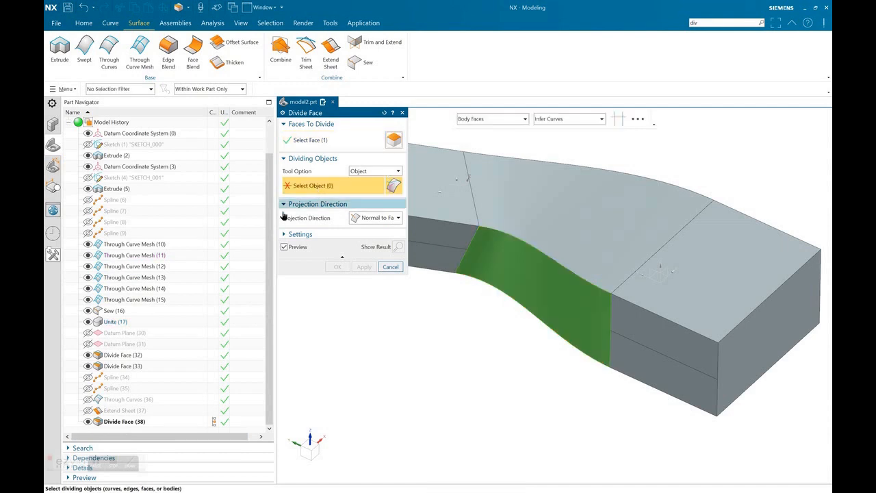
{"action": "left_click", "coordinate": [112, 402]}
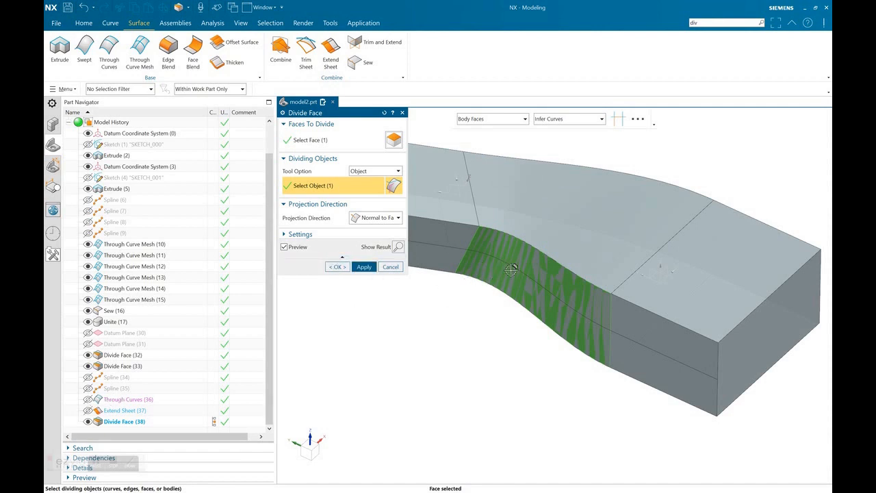
{"action": "left_click", "coordinate": [340, 266]}
{"action": "mouse_move", "coordinate": [447, 355]}
{"action": "middle_mouse_down"}
{"action": "mouse_move", "coordinate": [433, 328]}
{"action": "mouse_move", "coordinate": [318, 329]}
{"action": "mouse_move", "coordinate": [450, 346]}
{"action": "middle_mouse_up"}
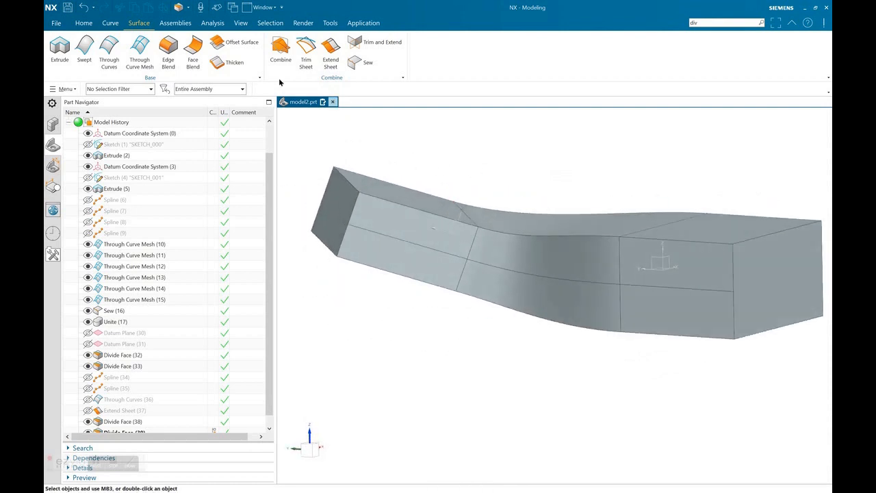
Draft the upper side faces by 10° with an edge Draft, using the top face normal as draw direction and both mid-height edge chains as stationary edges.
{"action": "left_click", "coordinate": [85, 24]}
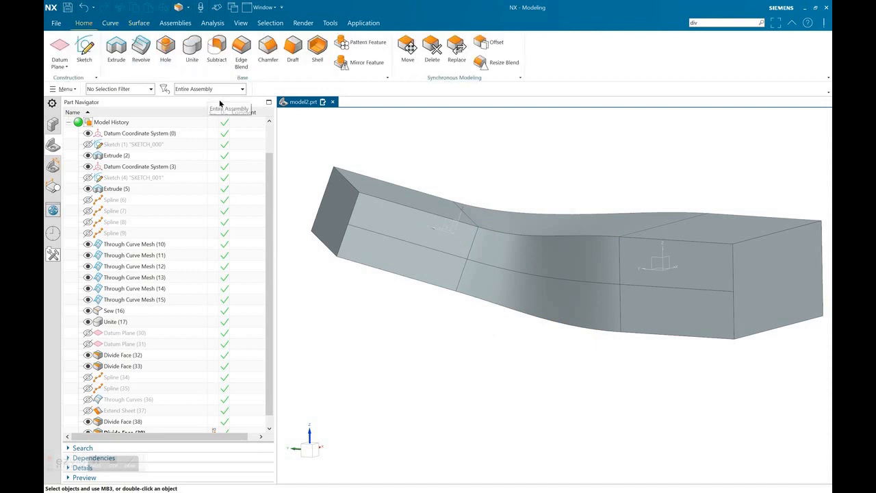
{"action": "middle_click_drag", "start_coordinate": [374, 139], "coordinate": [372, 115]}
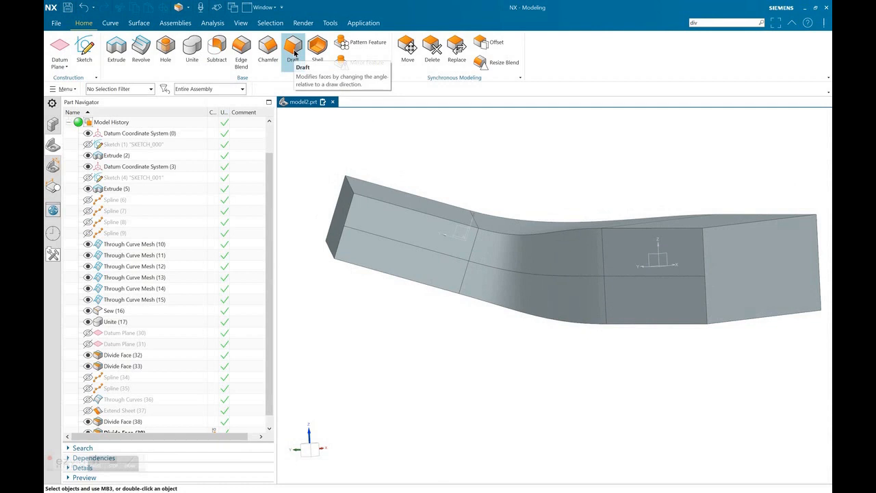
{"action": "left_click", "coordinate": [295, 54]}
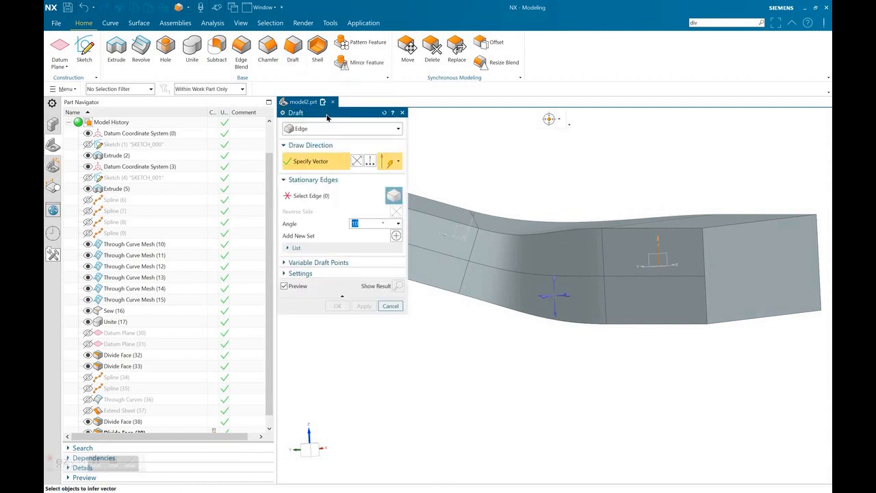
{"action": "mouse_move", "coordinate": [470, 173]}
{"action": "middle_mouse_down"}
{"action": "mouse_move", "coordinate": [525, 182]}
{"action": "mouse_move", "coordinate": [527, 191]}
{"action": "middle_mouse_up"}
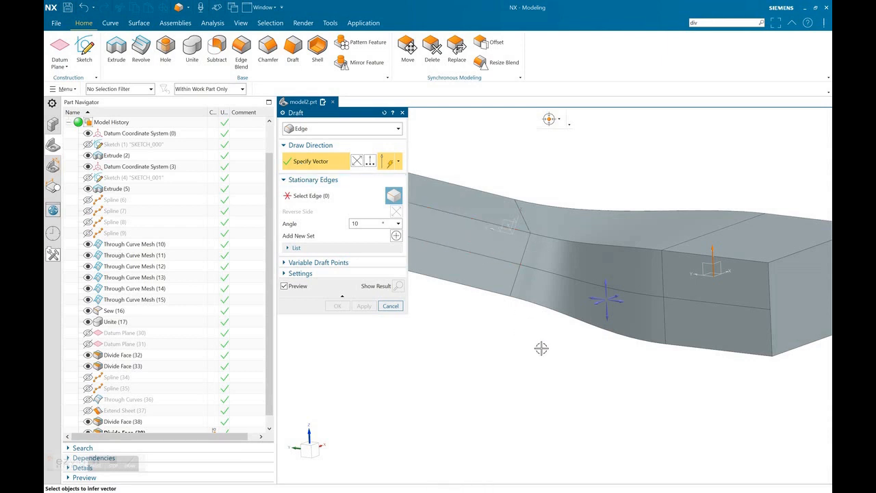
{"action": "middle_click_drag", "start_coordinate": [547, 349], "coordinate": [566, 358]}
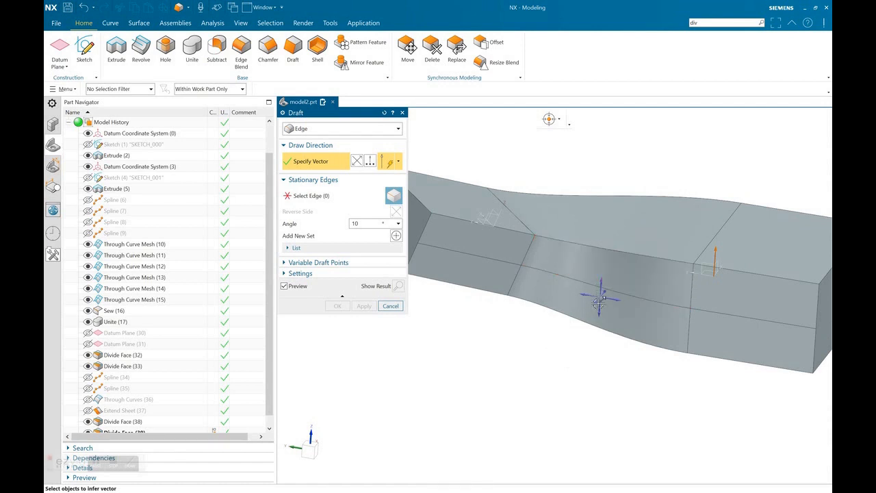
{"action": "left_click", "coordinate": [756, 229]}
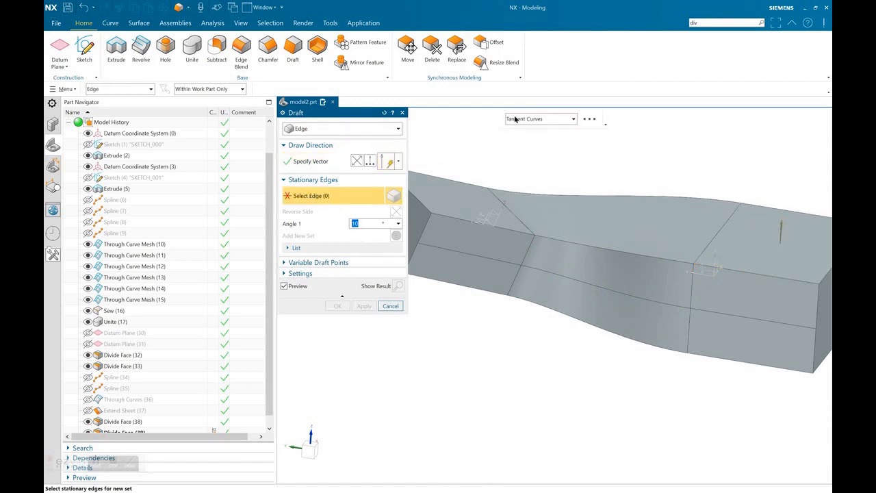
{"action": "left_click", "coordinate": [704, 308]}
{"action": "middle_click_drag", "start_coordinate": [551, 291], "coordinate": [586, 297]}
{"action": "left_click", "coordinate": [581, 317]}
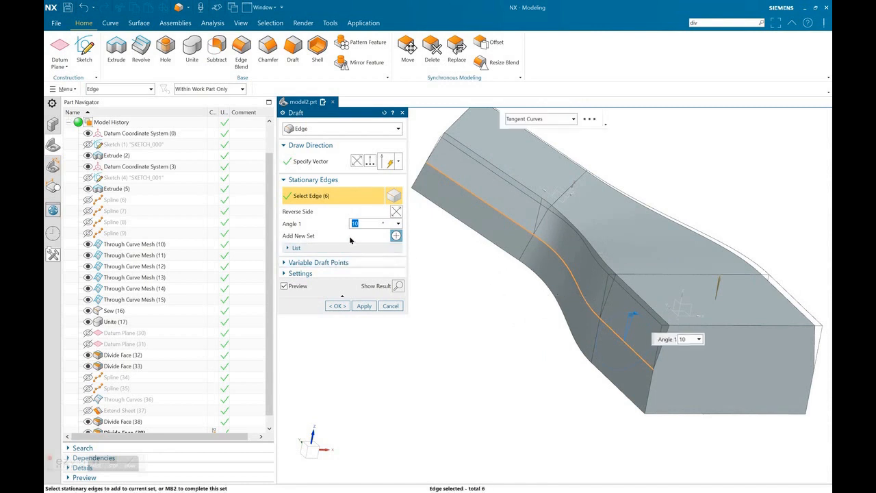
{"action": "left_click", "coordinate": [364, 305]}
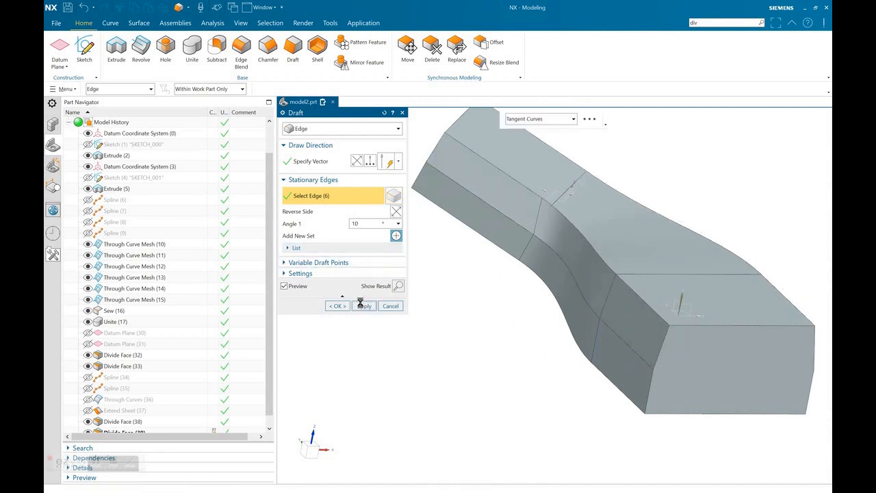
Draft the lower side faces by 10° from the same mid-height edge chains on both sides, using the bottom face normal as draw direction.
{"action": "middle_click_drag", "start_coordinate": [567, 295], "coordinate": [665, 255]}
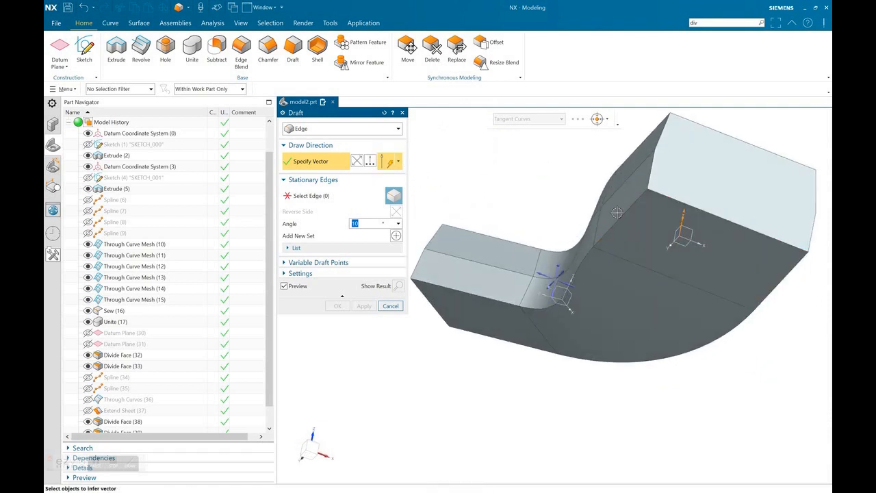
{"action": "left_click", "coordinate": [639, 223]}
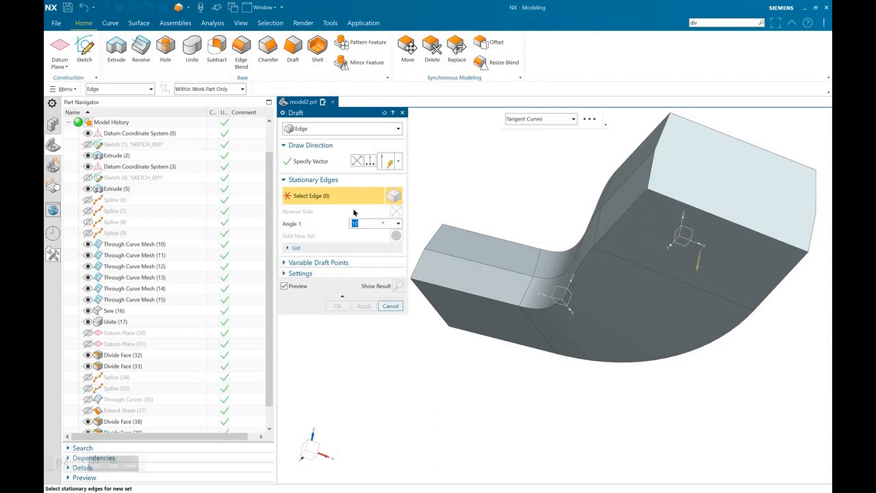
{"action": "left_click", "coordinate": [625, 183]}
{"action": "middle_click_drag", "start_coordinate": [556, 177], "coordinate": [578, 272]}
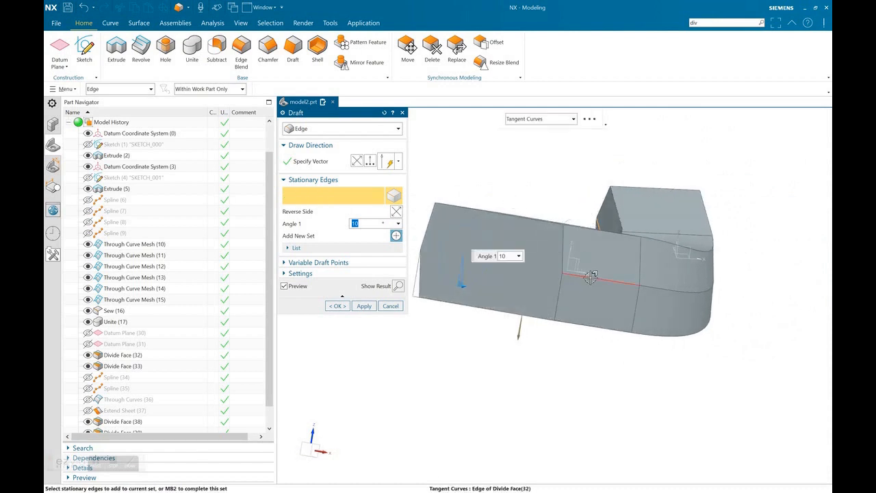
{"action": "left_click", "coordinate": [544, 277]}
{"action": "left_click", "coordinate": [335, 305]}
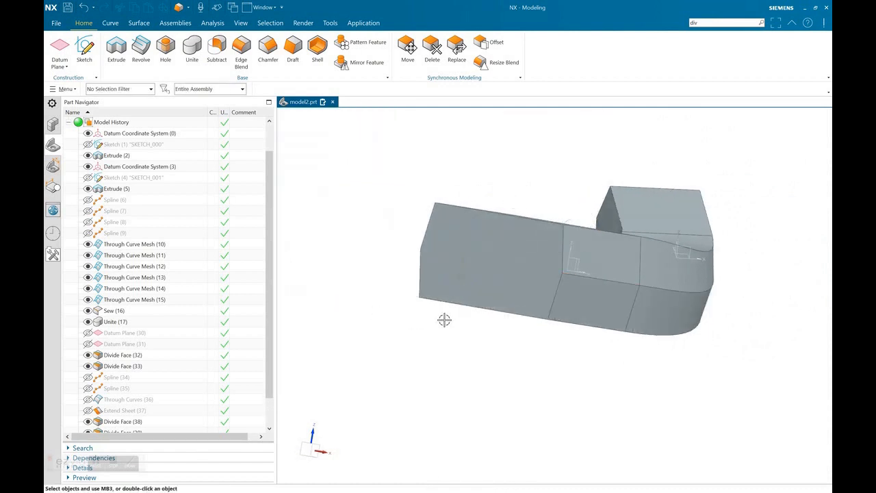
{"action": "middle_click_drag", "start_coordinate": [445, 319], "coordinate": [401, 325]}
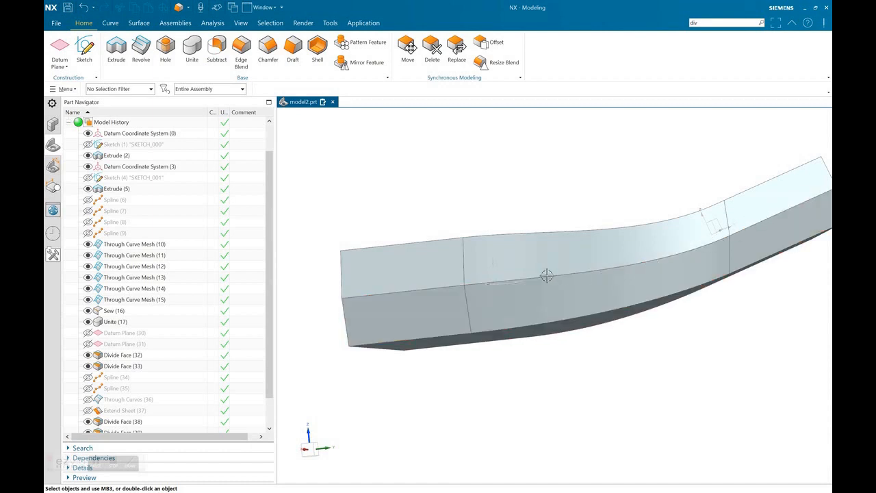
{"action": "middle_click_drag", "start_coordinate": [449, 297], "coordinate": [564, 314]}
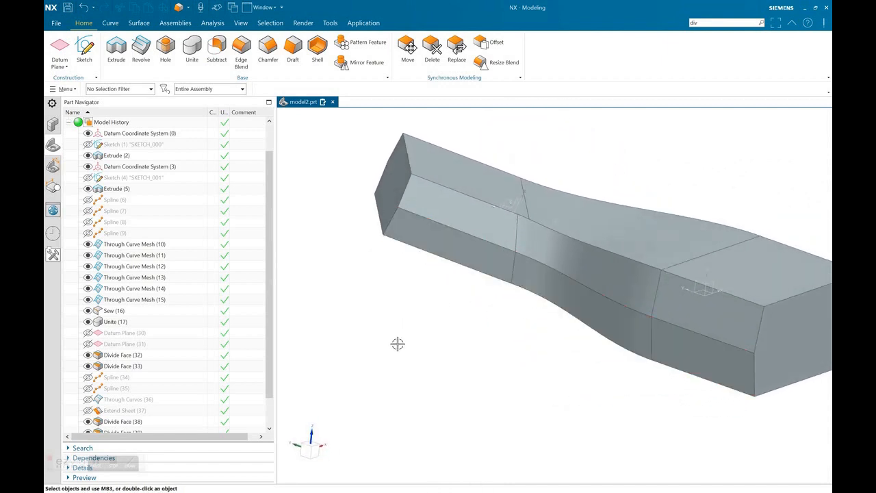